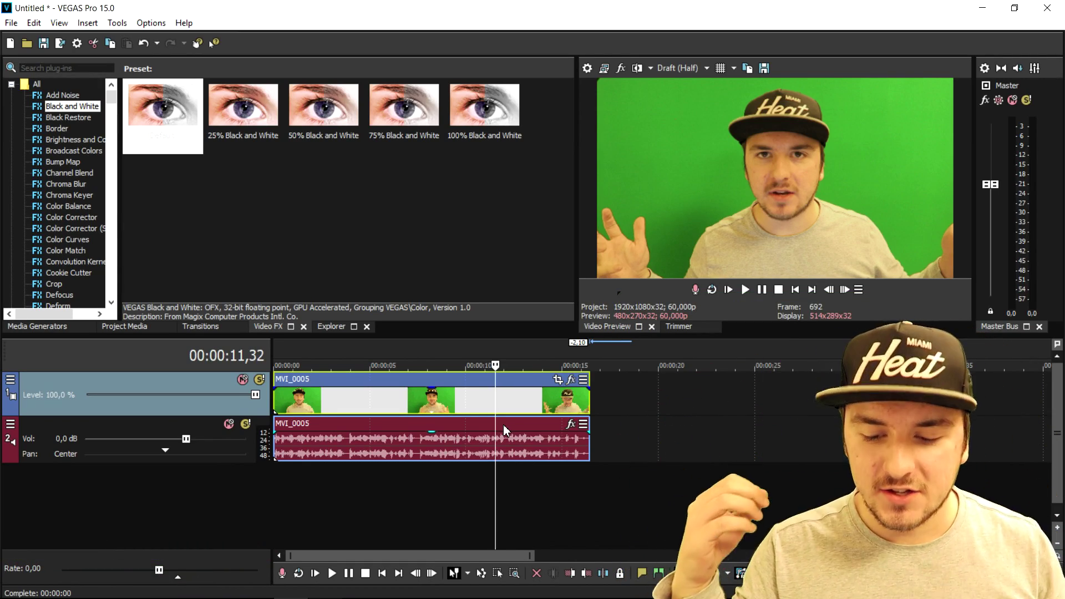
# Step: Park the playhead at about 00:00:02,16 inside the green-screen clip
pyautogui.click(796, 289)
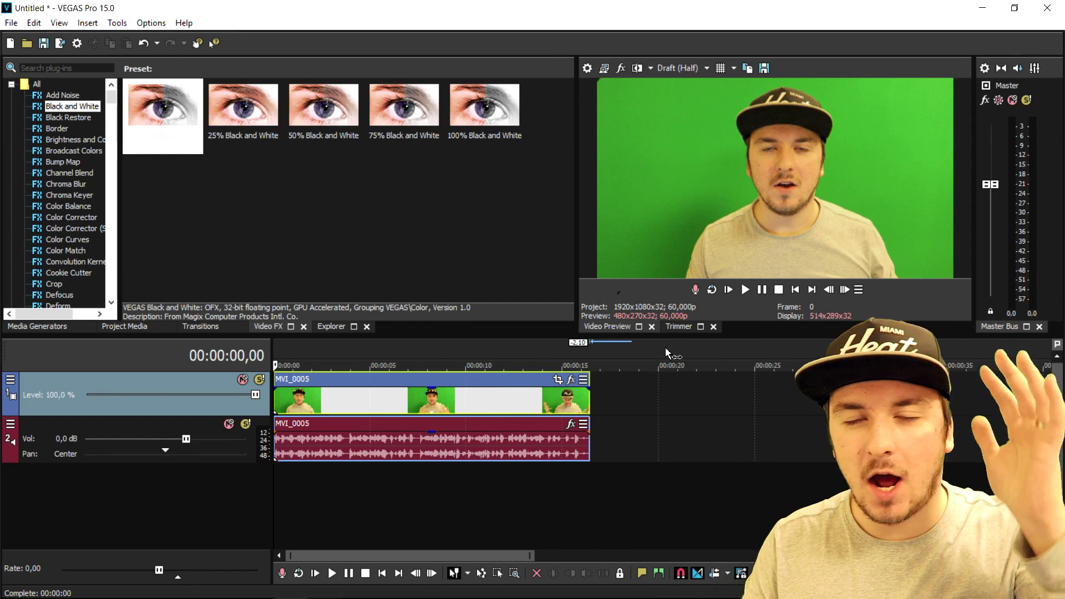
pyautogui.scroll(-3, 281, 350)
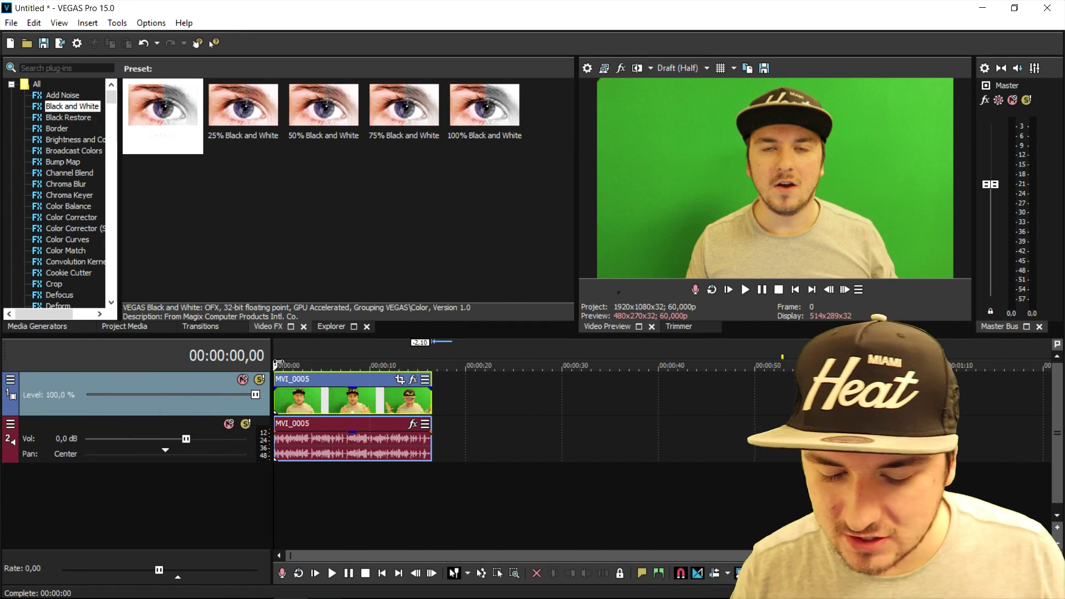
pyautogui.scroll(3, 355, 352)
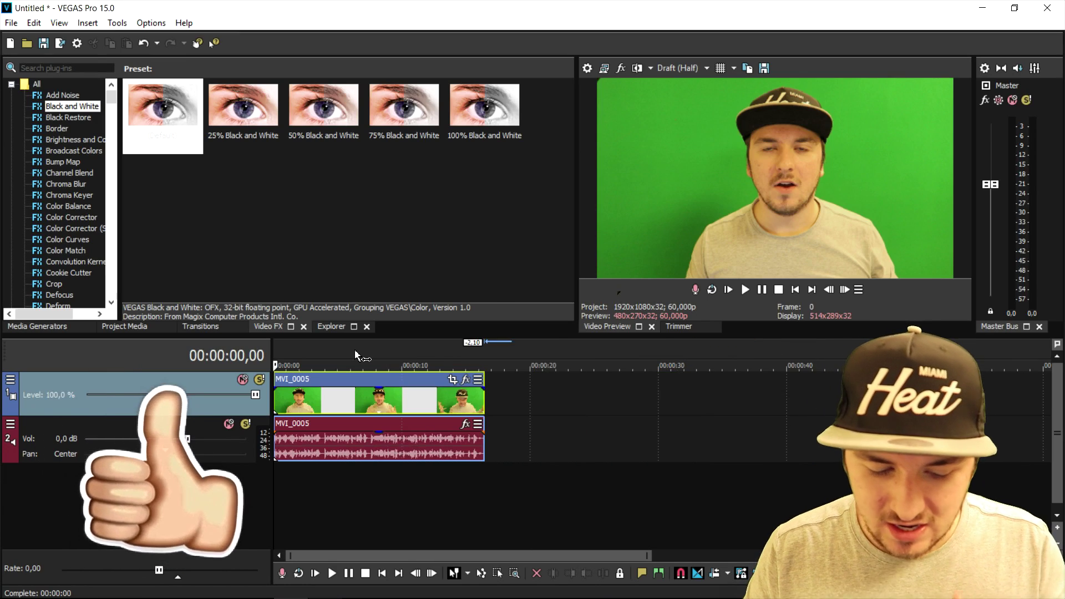
pyautogui.click(354, 355)
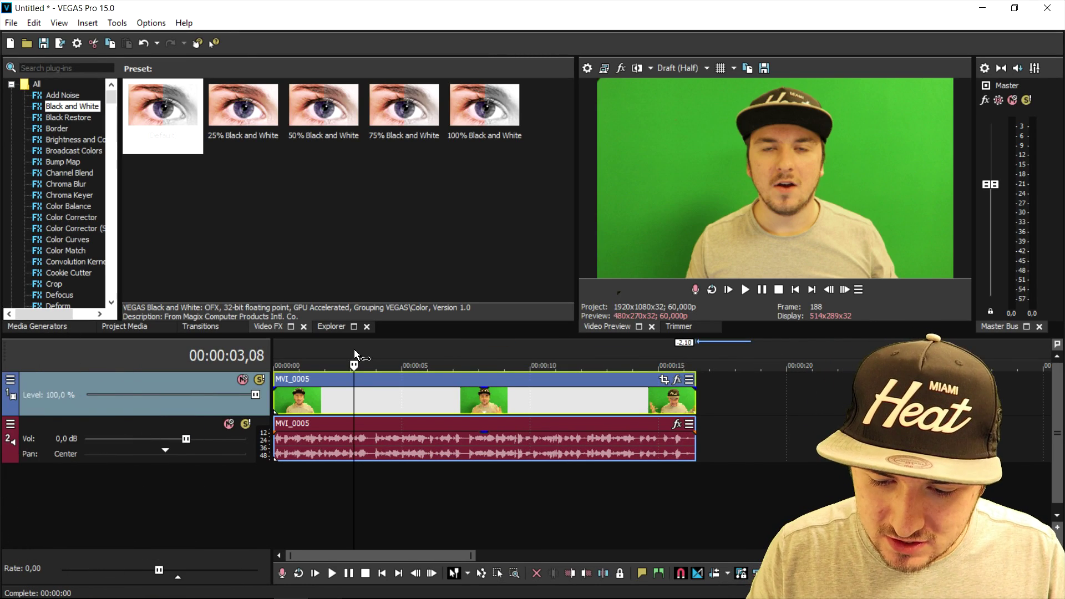
pyautogui.click(459, 347)
pyautogui.click(333, 350)
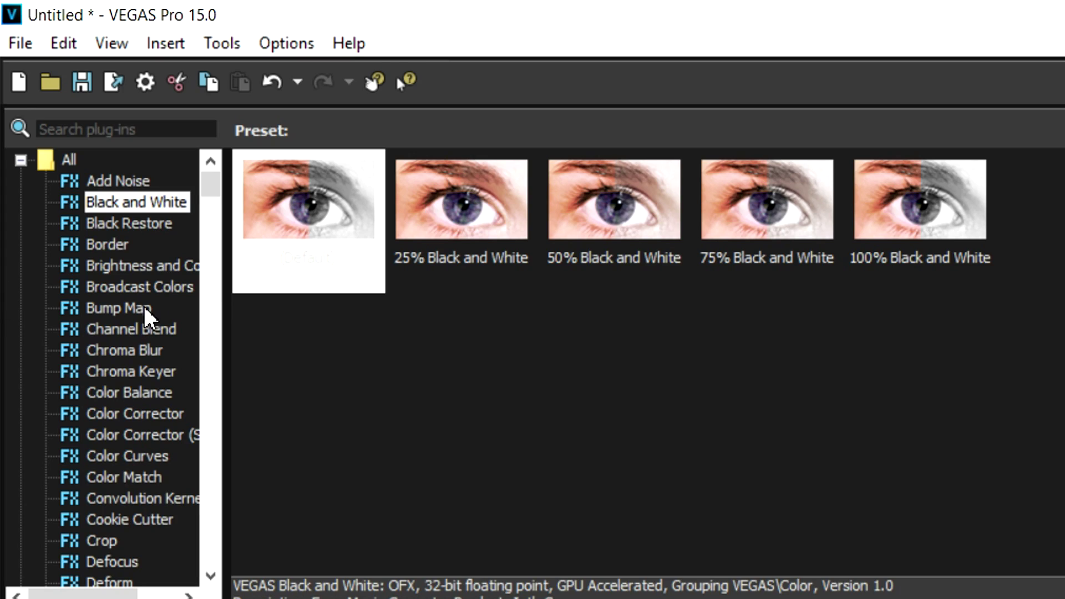
# Step: Drop the Brightness and Contrast 'Videos' preset onto the green-screen video event
pyautogui.click(169, 268)
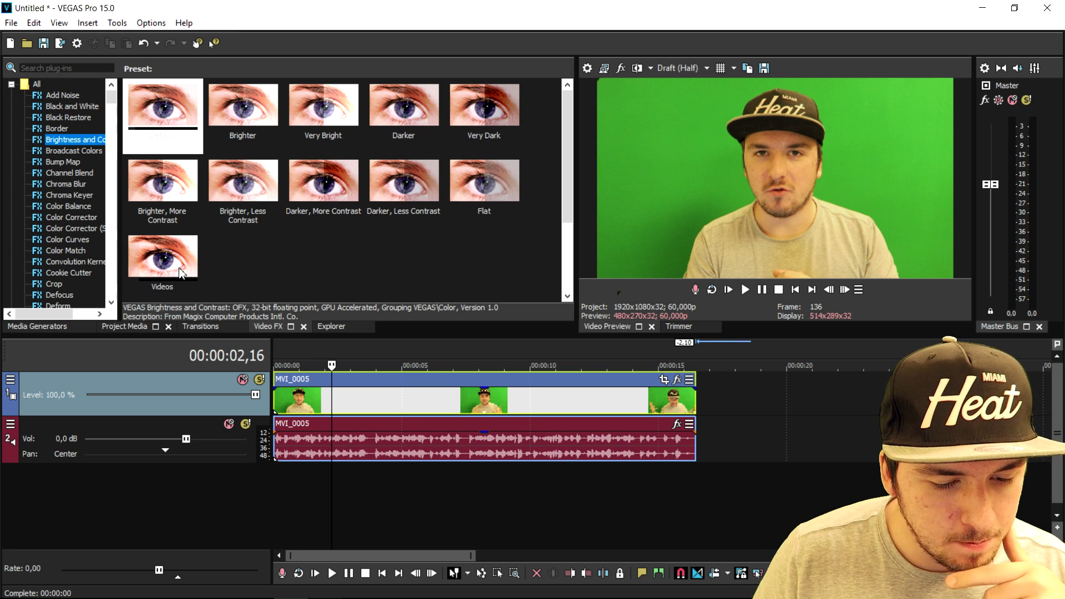
pyautogui.moveTo(322, 463); pyautogui.dragTo(333, 484)
pyautogui.moveTo(187, 266); pyautogui.dragTo(399, 394)
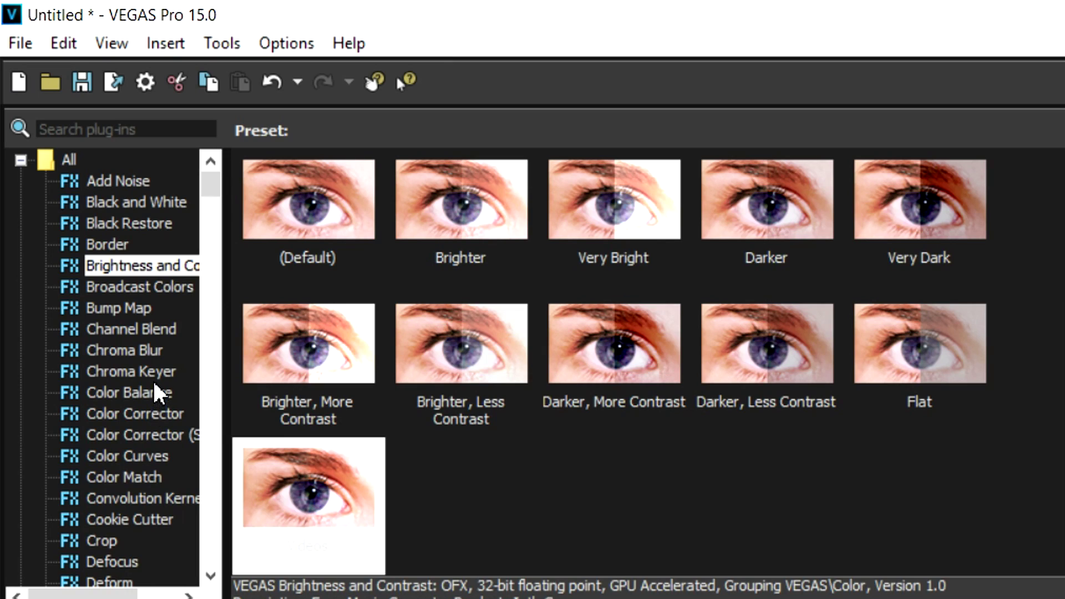
# Step: Apply the Chroma Keyer Default preset to the green-screen event
pyautogui.click(83, 195)
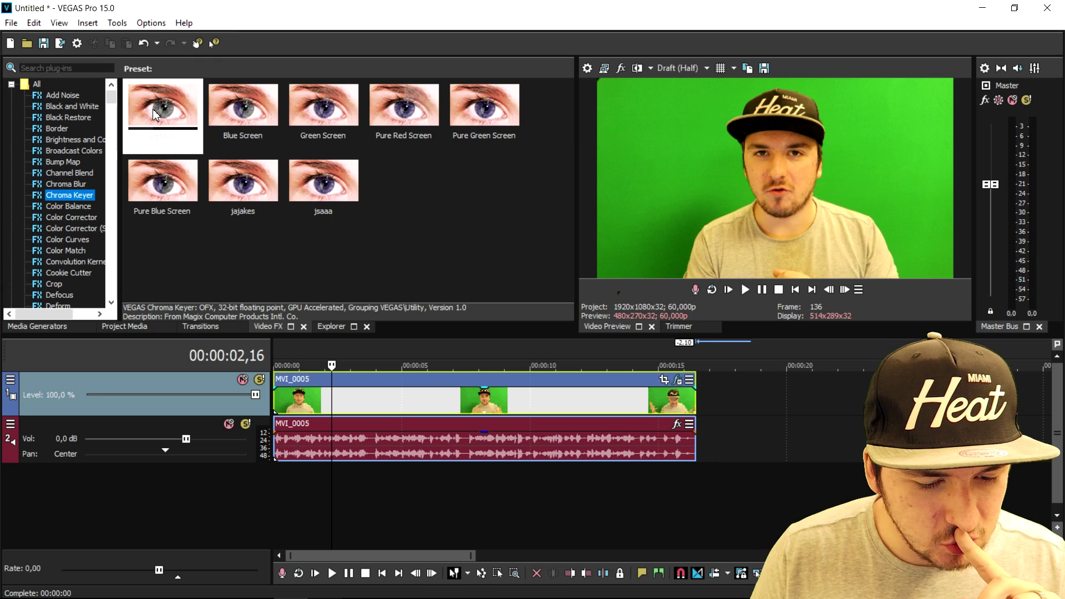
pyautogui.moveTo(154, 111); pyautogui.dragTo(382, 404)
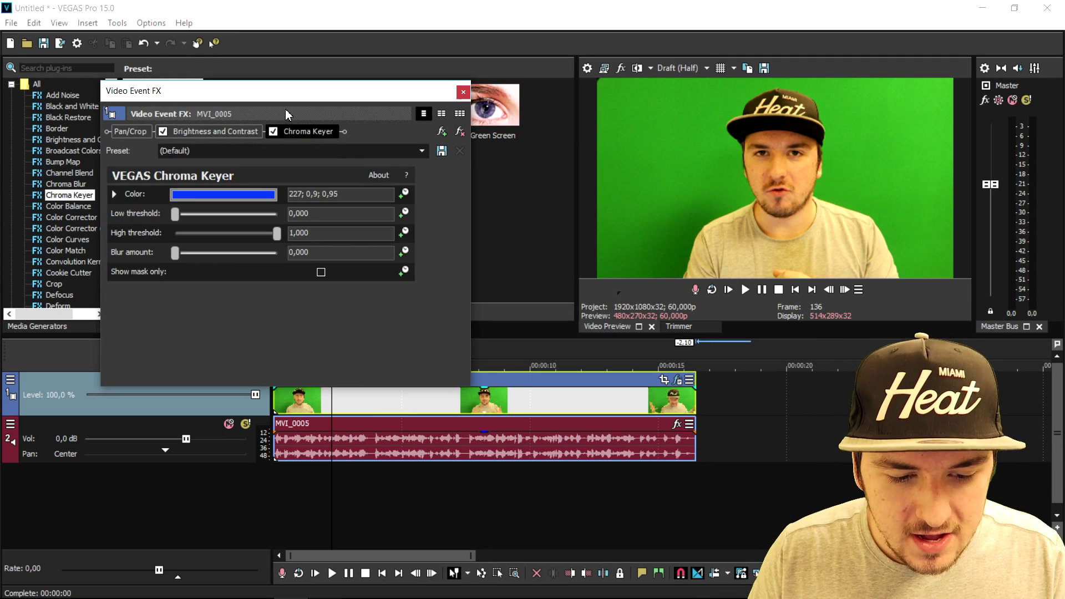
pyautogui.moveTo(287, 99); pyautogui.dragTo(398, 154)
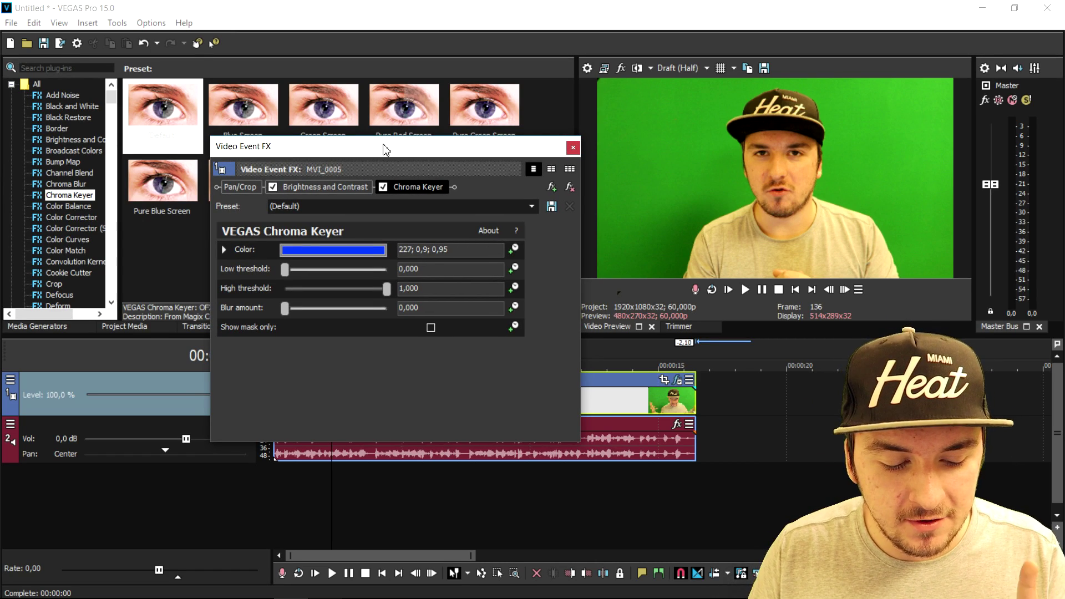
# Step: Drag the Blue Solid Color generator preset onto a new track
pyautogui.click(61, 326)
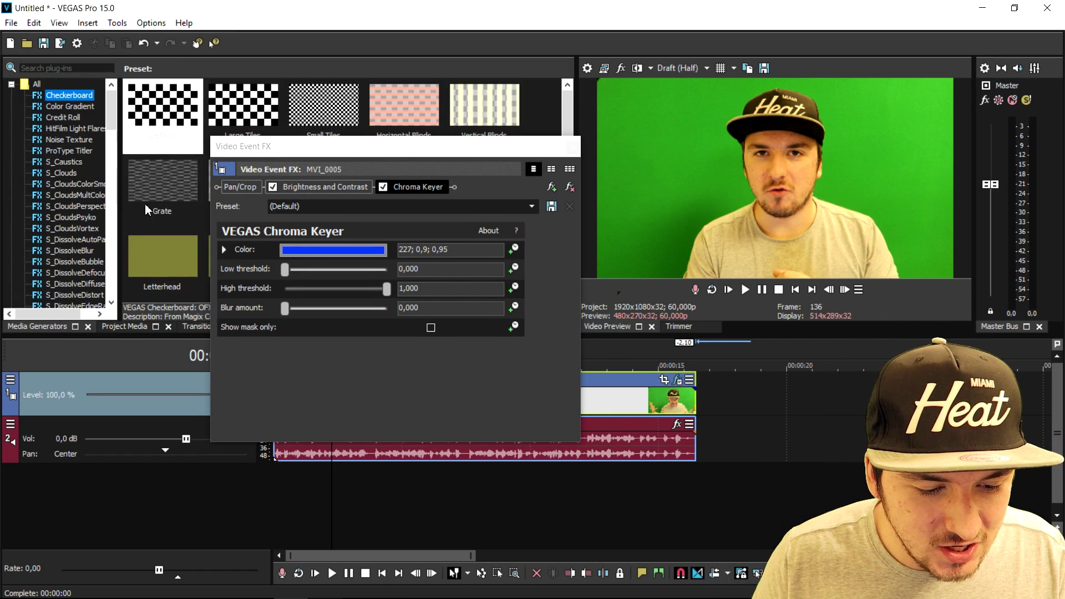
pyautogui.scroll(-15, 81, 160)
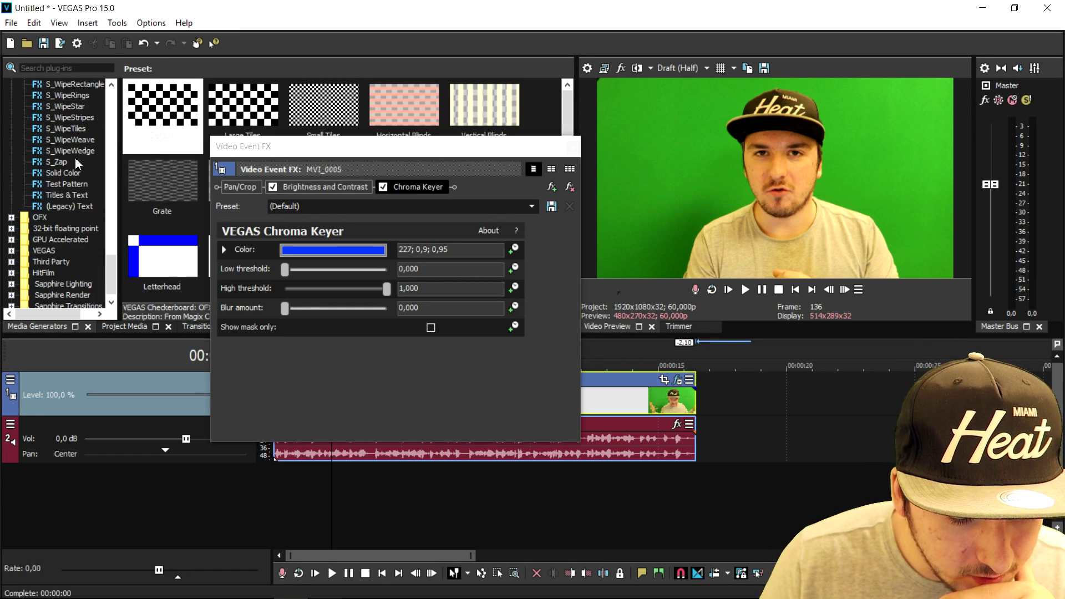
pyautogui.click(65, 172)
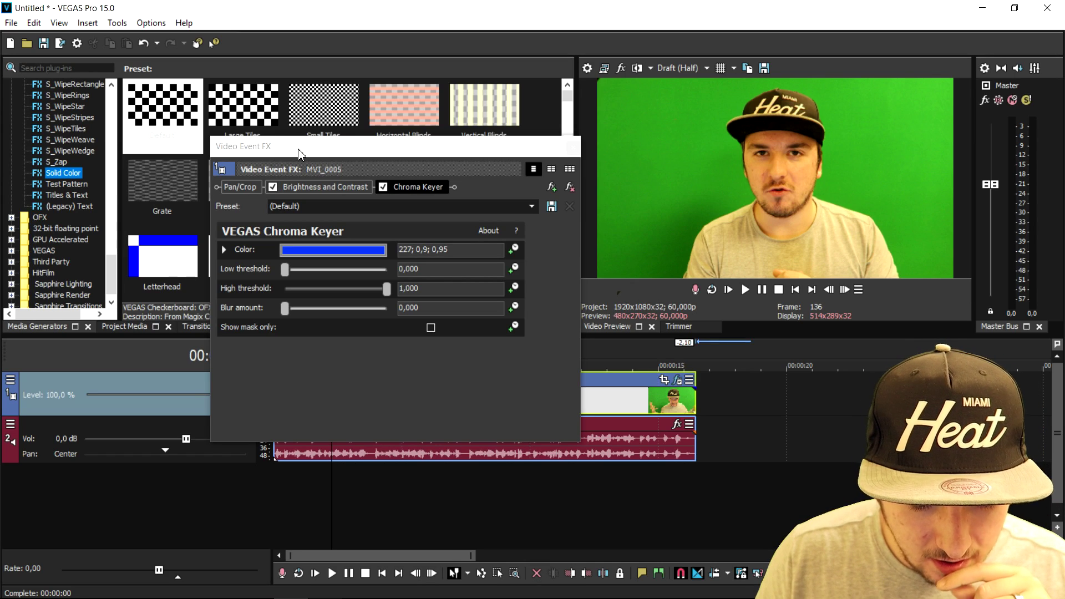
pyautogui.moveTo(296, 149); pyautogui.dragTo(361, 197)
pyautogui.moveTo(484, 111); pyautogui.dragTo(808, 498)
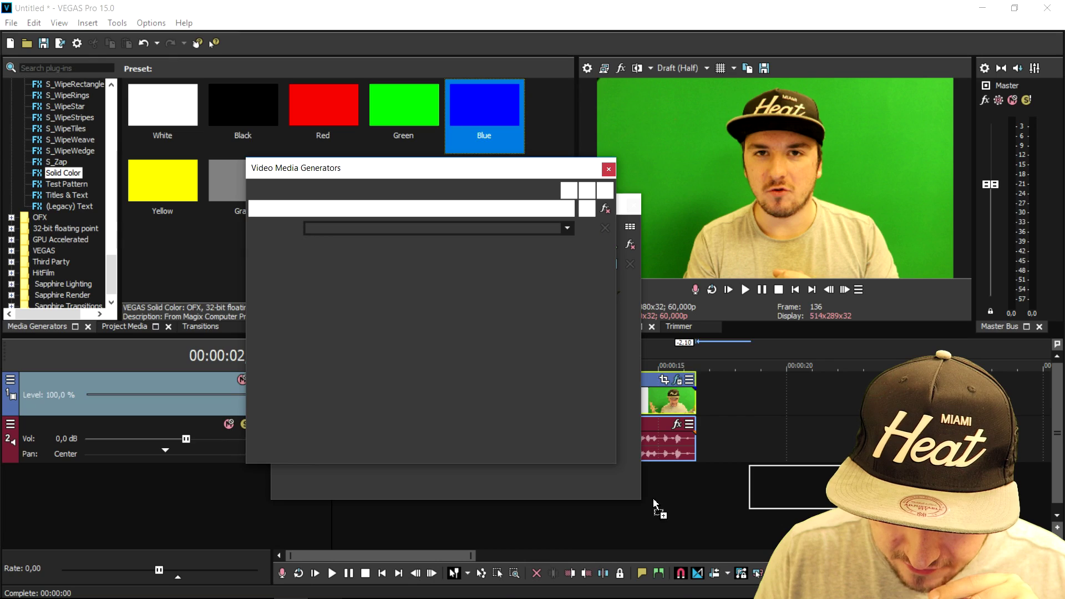
# Step: Move the blue Solid Color event to 0, trim it to the clip's length, and disable Chroma Keyer
pyautogui.moveTo(1007, 497); pyautogui.dragTo(535, 517)
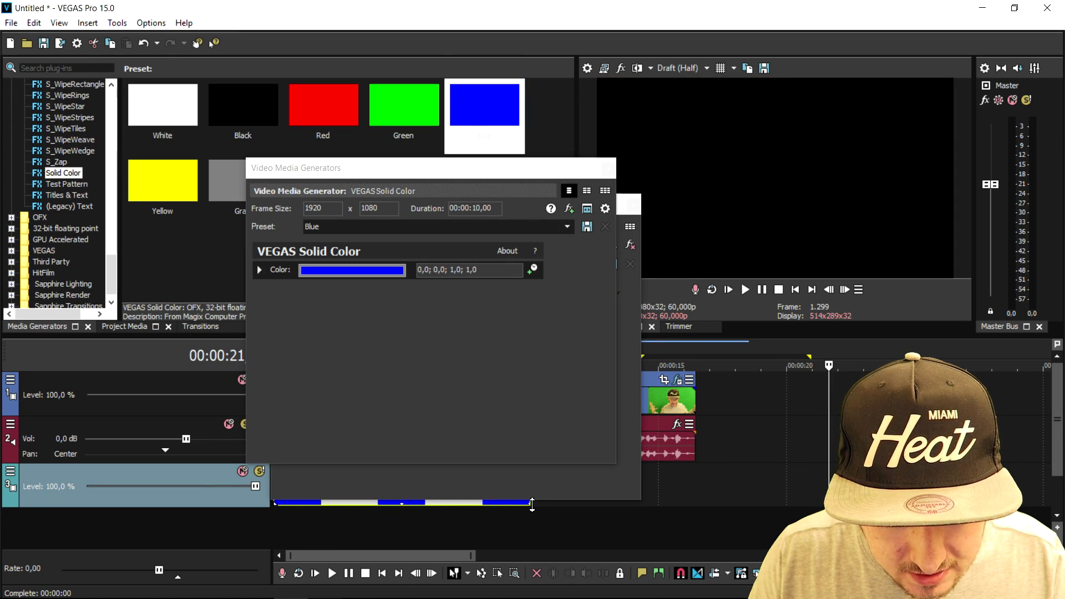
pyautogui.click(532, 505)
pyautogui.moveTo(499, 200); pyautogui.dragTo(450, 127)
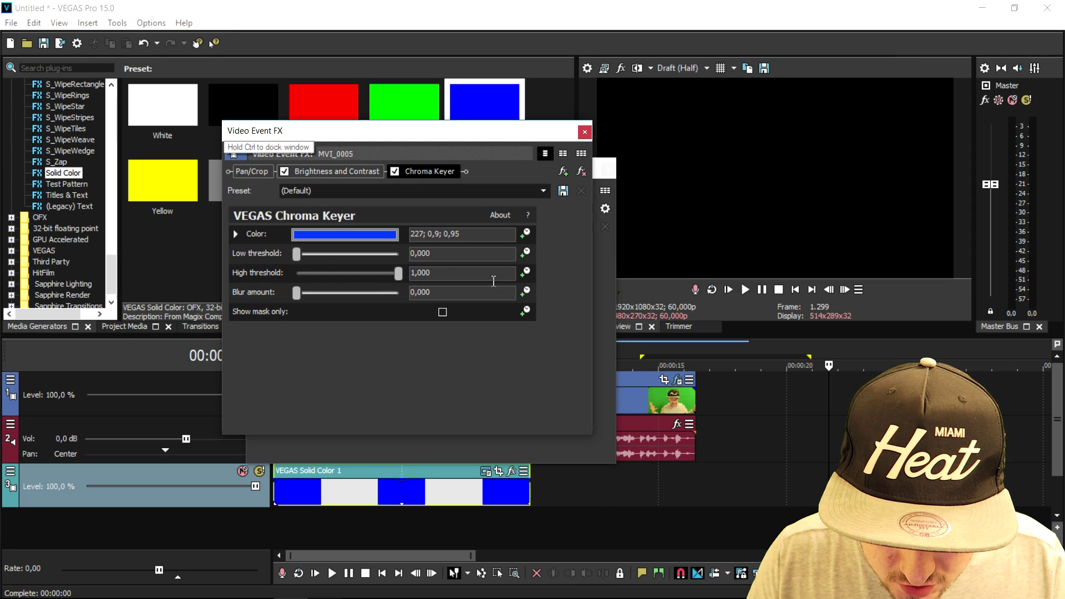
pyautogui.moveTo(533, 488); pyautogui.dragTo(695, 492)
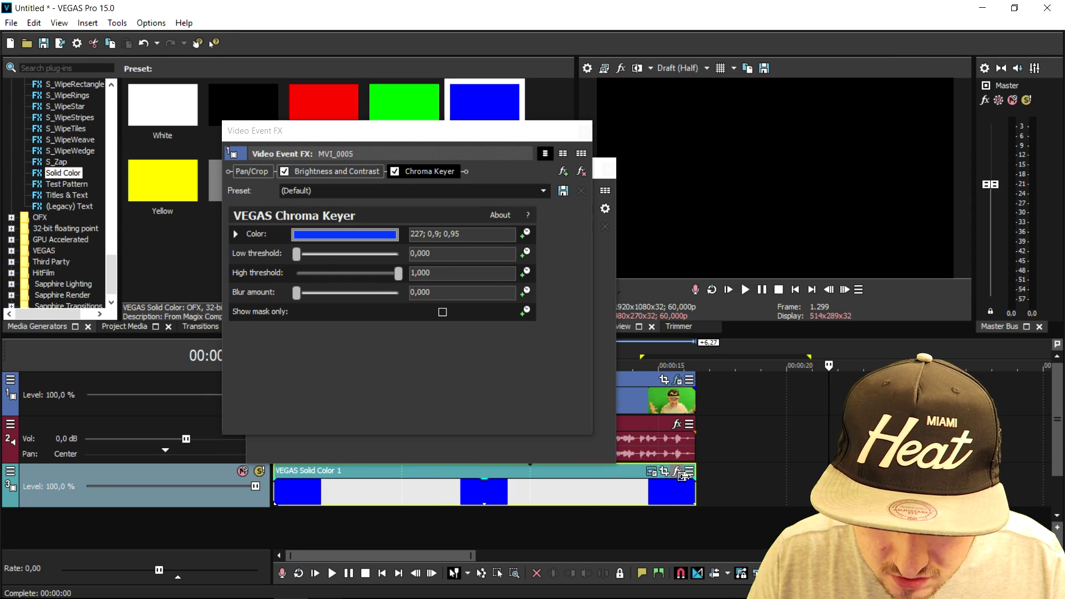
pyautogui.click(634, 492)
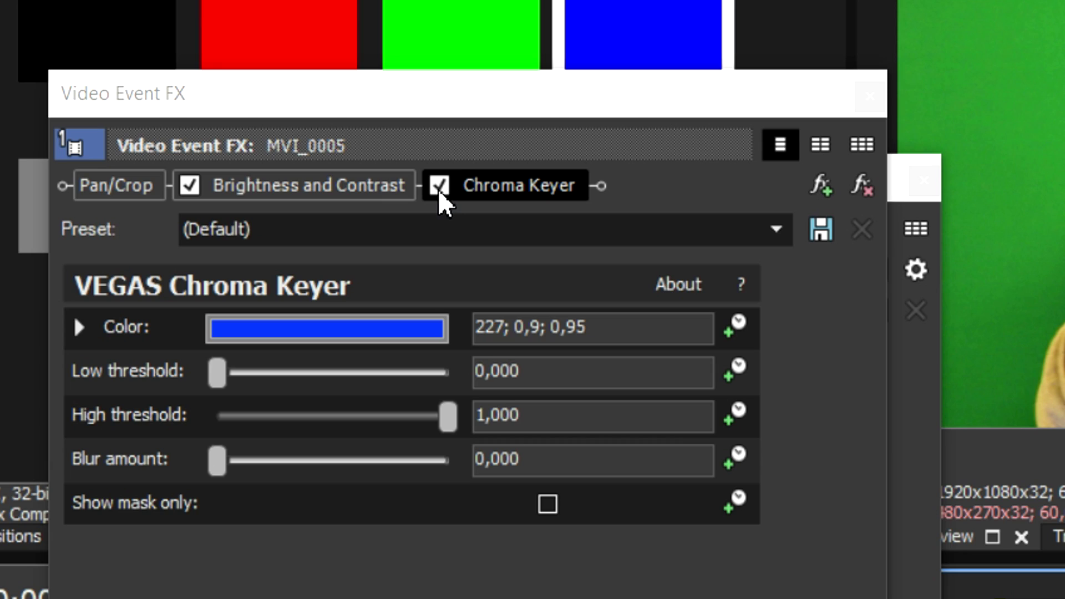
pyautogui.click(439, 186)
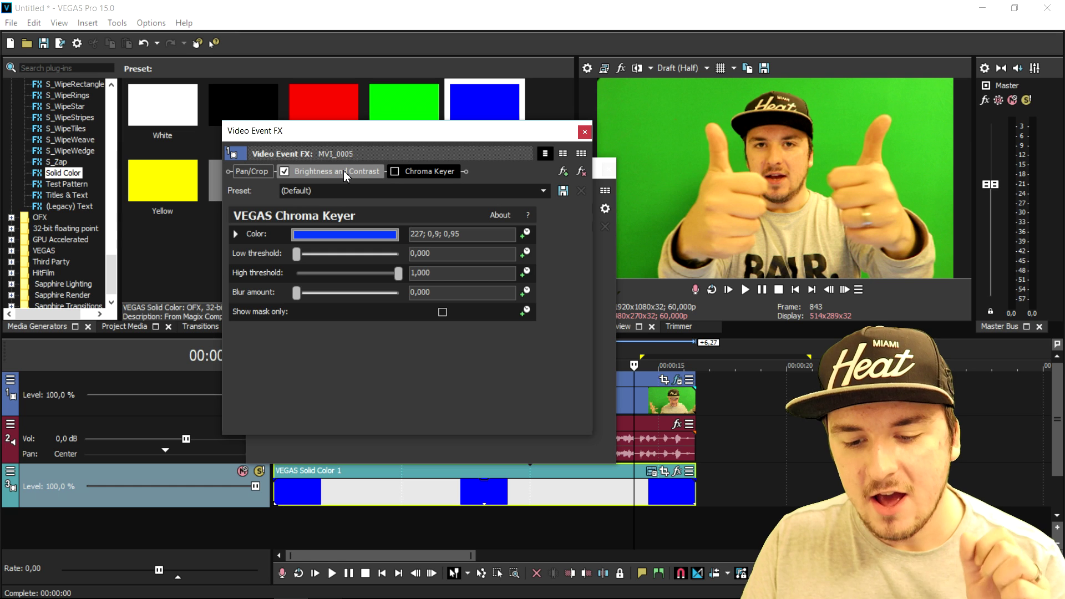
# Step: Eyedrop the key colour from the green backdrop in the preview, then re-enable Chroma Keyer
pyautogui.click(334, 234)
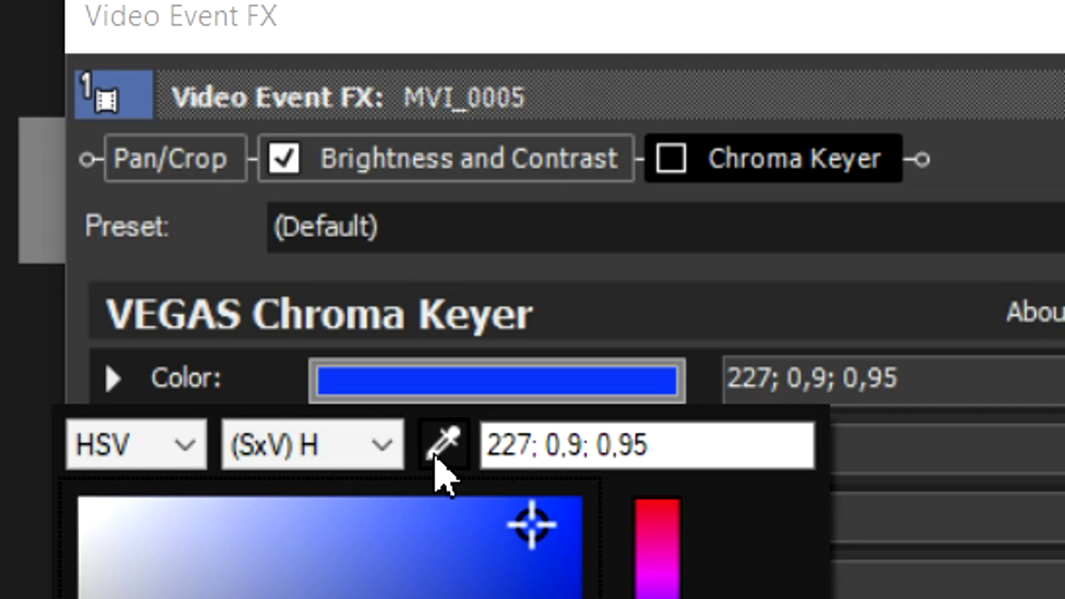
pyautogui.click(439, 453)
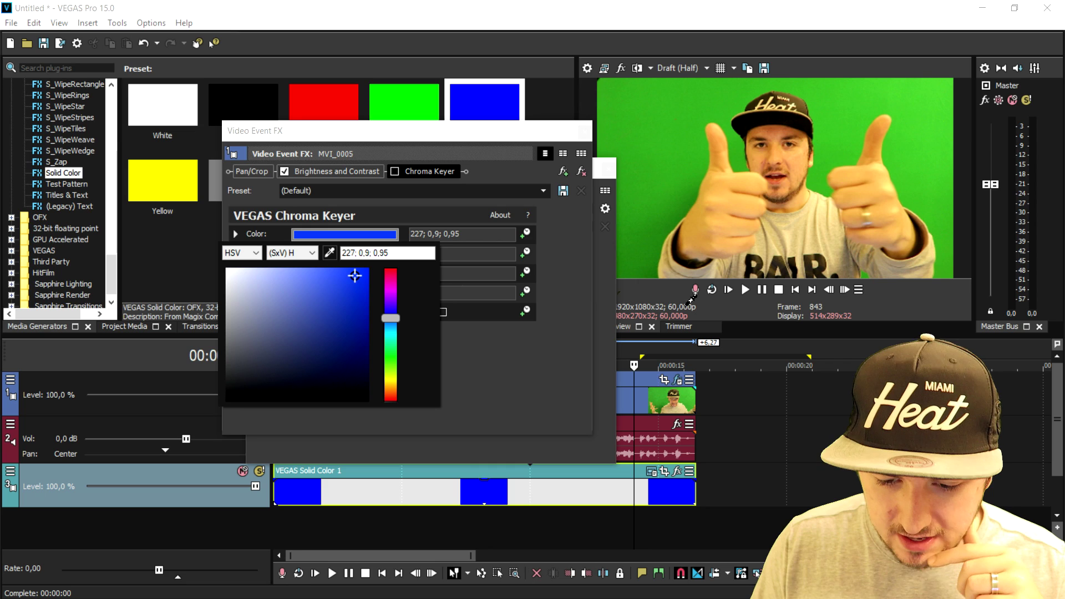
pyautogui.click(674, 115)
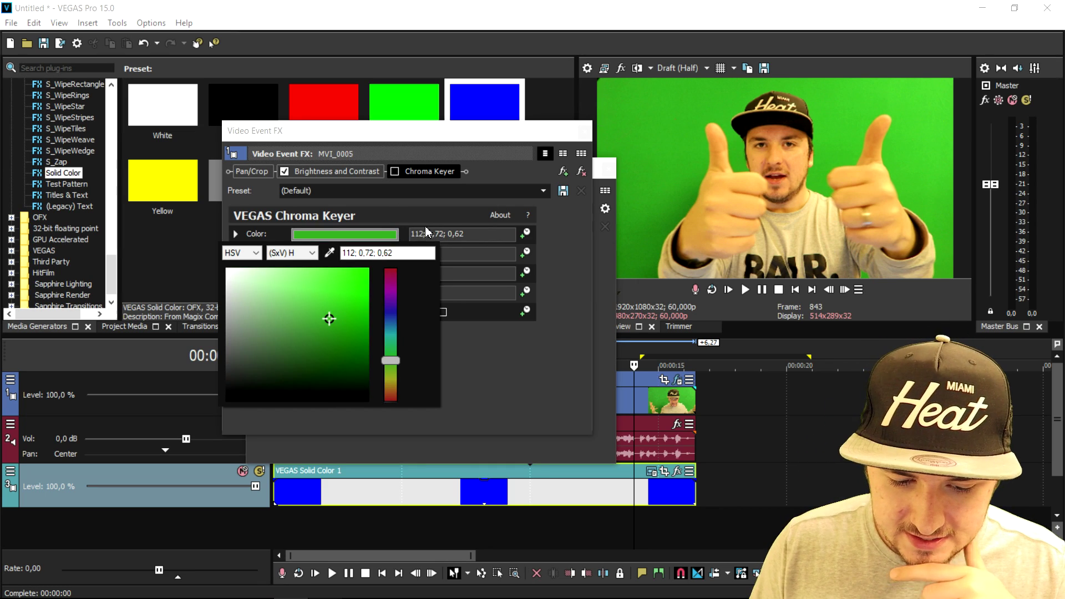
pyautogui.hotkey('alt', 'Tab')
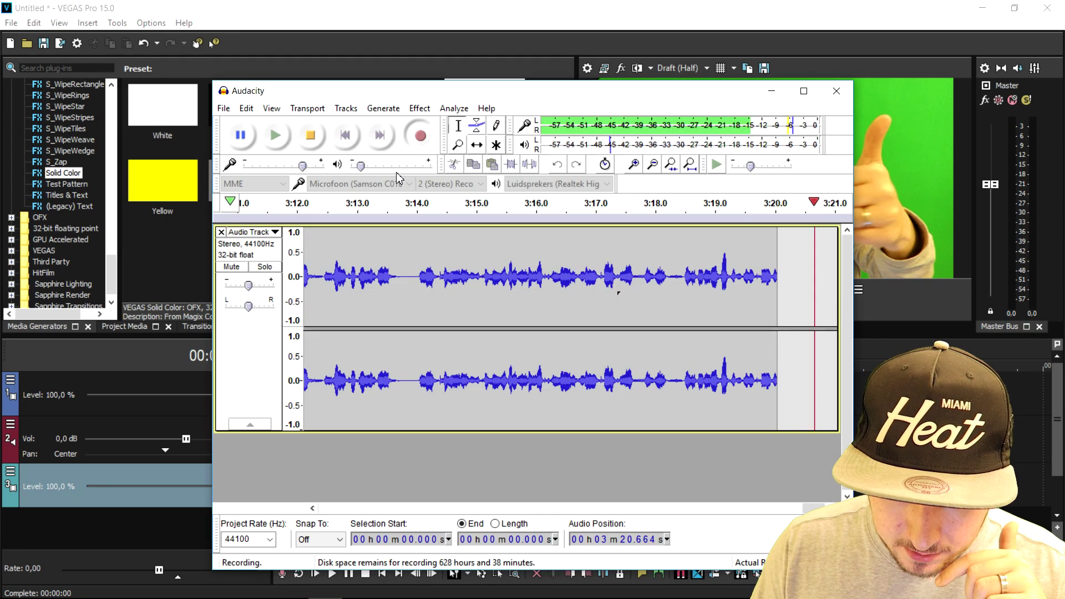
pyautogui.click(768, 90)
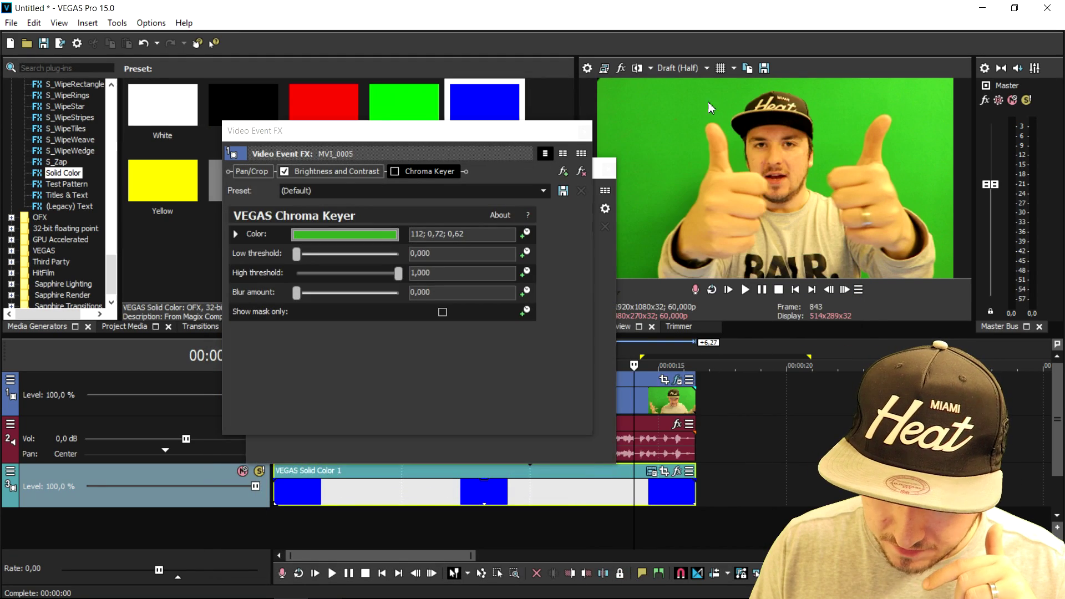
pyautogui.click(394, 171)
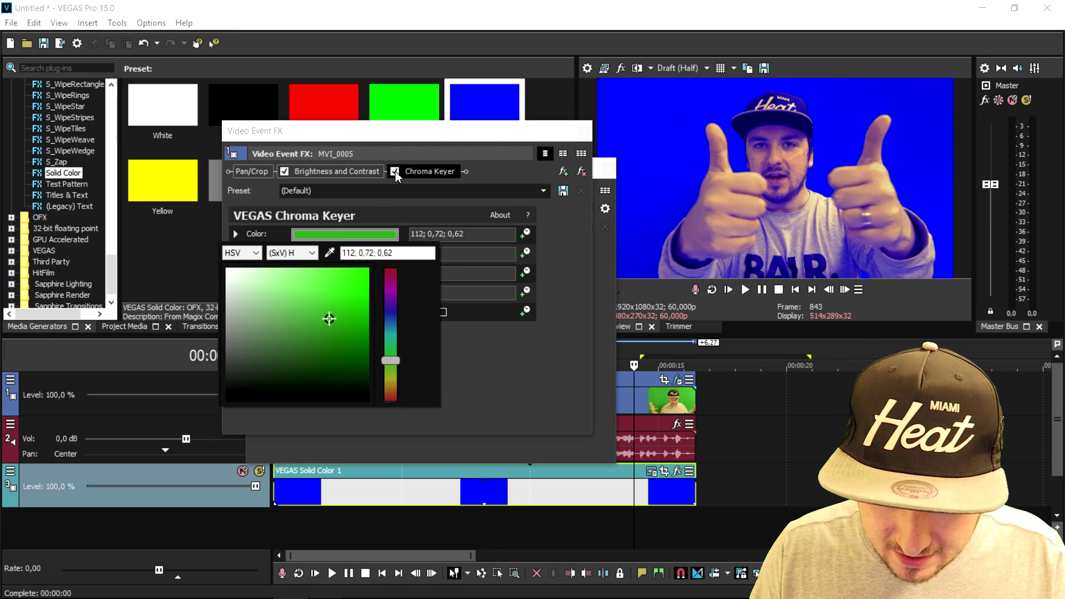
# Step: Re-sample the green backdrop as key colour 112; 0,7; 0,73, toggling the keyer to compare
pyautogui.click(395, 171)
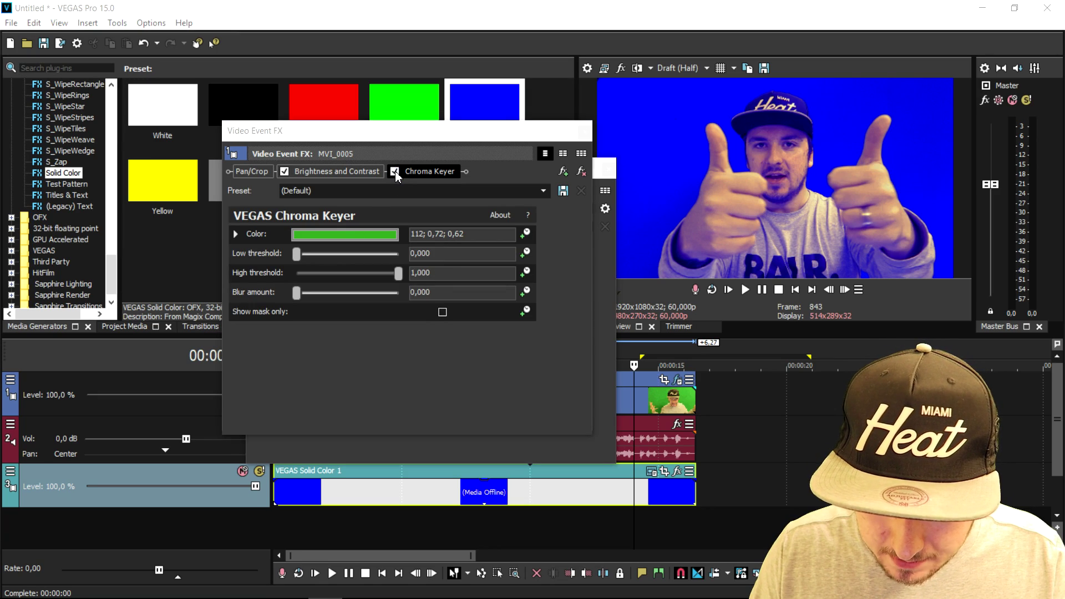
pyautogui.click(395, 171)
pyautogui.click(368, 235)
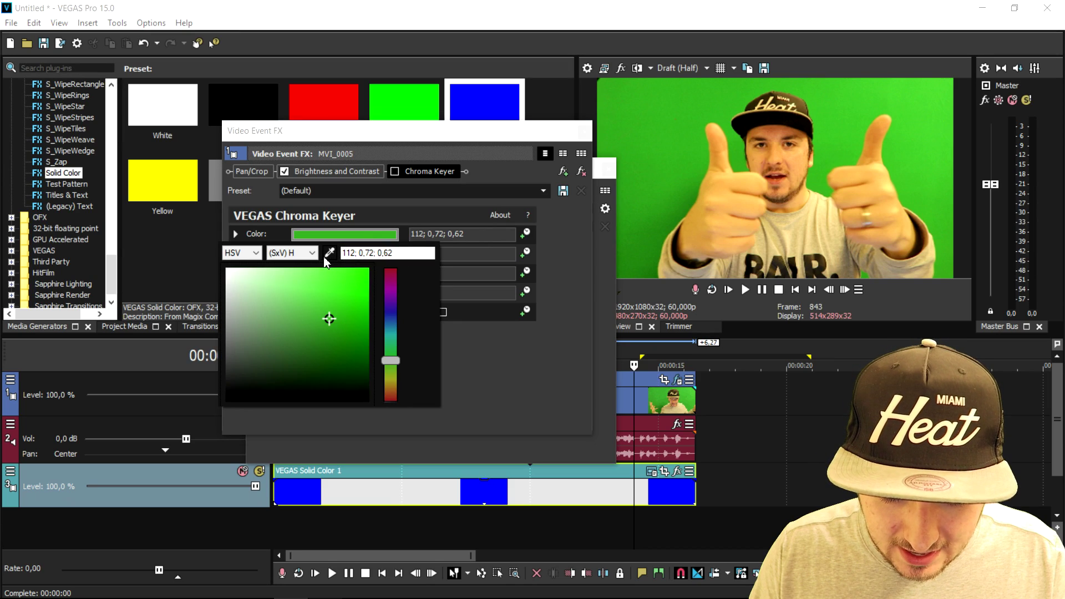
pyautogui.click(917, 111)
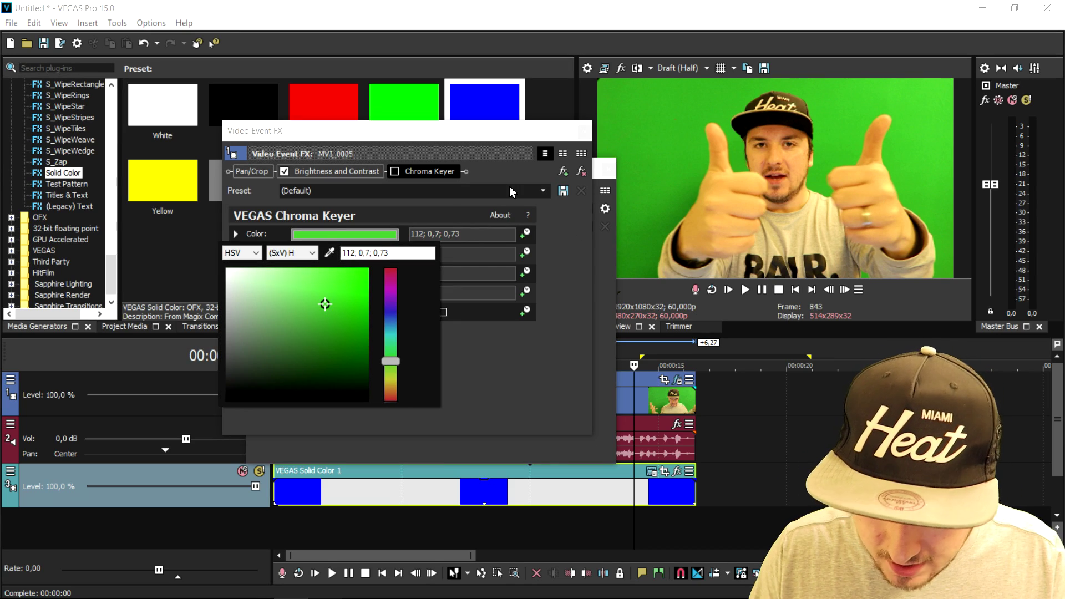
pyautogui.click(396, 172)
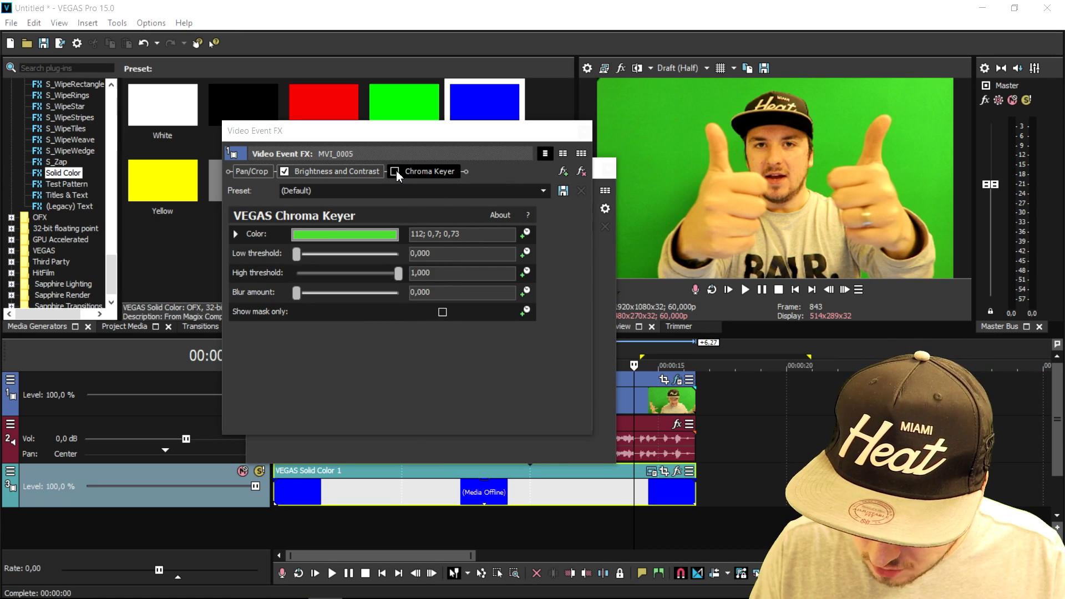
pyautogui.click(396, 171)
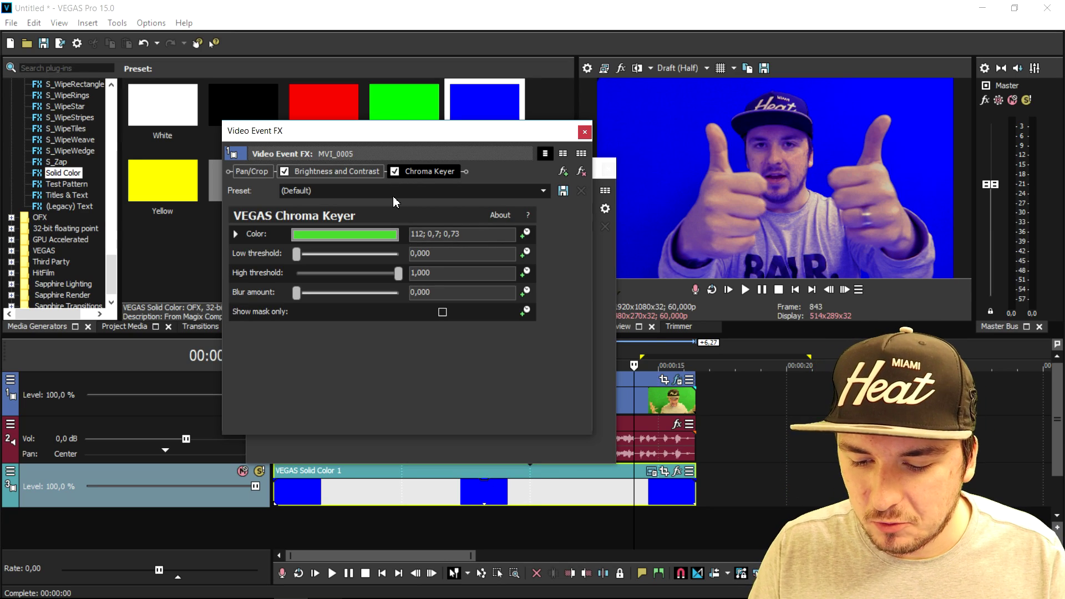
# Step: Rearrange the Video Event FX and Solid Color windows so the Chroma Keyer controls are visible
pyautogui.moveTo(421, 131); pyautogui.dragTo(299, 121)
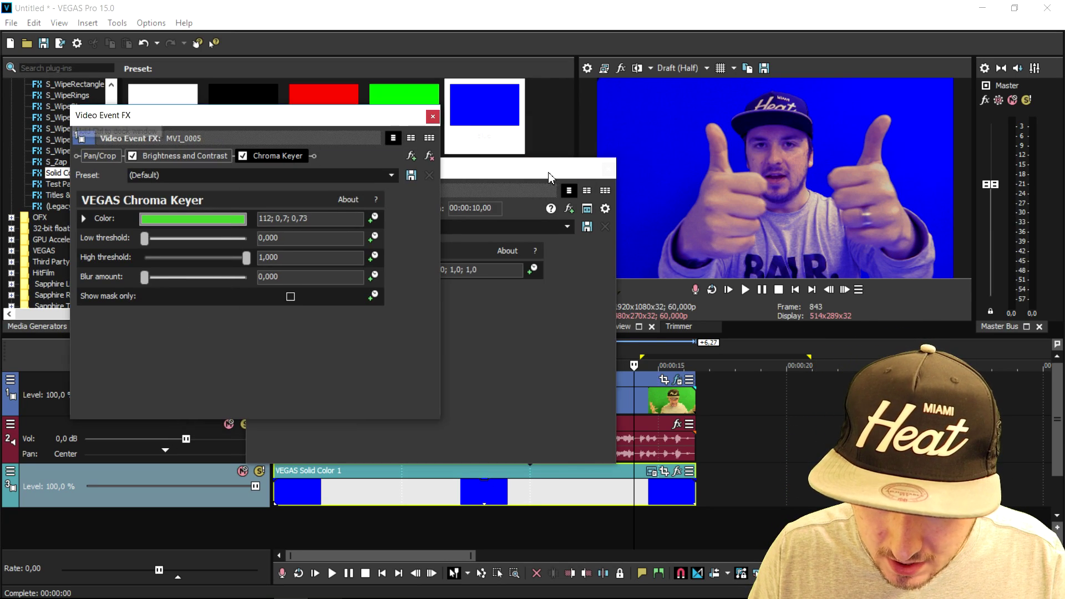
pyautogui.moveTo(552, 168); pyautogui.dragTo(481, 161)
pyautogui.click(348, 109)
pyautogui.moveTo(279, 112); pyautogui.dragTo(405, 112)
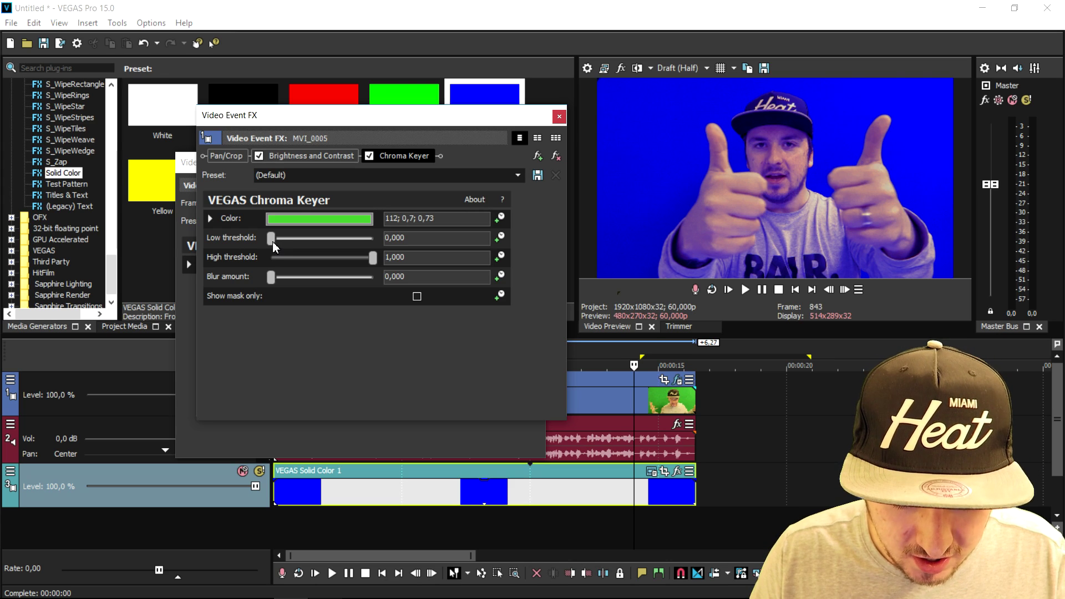
# Step: Set Chroma Keyer low threshold to 0,327 and high threshold to 0,483, then close the FX window
pyautogui.moveTo(272, 243)
pyautogui.mouseDown()
pyautogui.moveTo(353, 250)
pyautogui.moveTo(275, 244)
pyautogui.mouseUp()
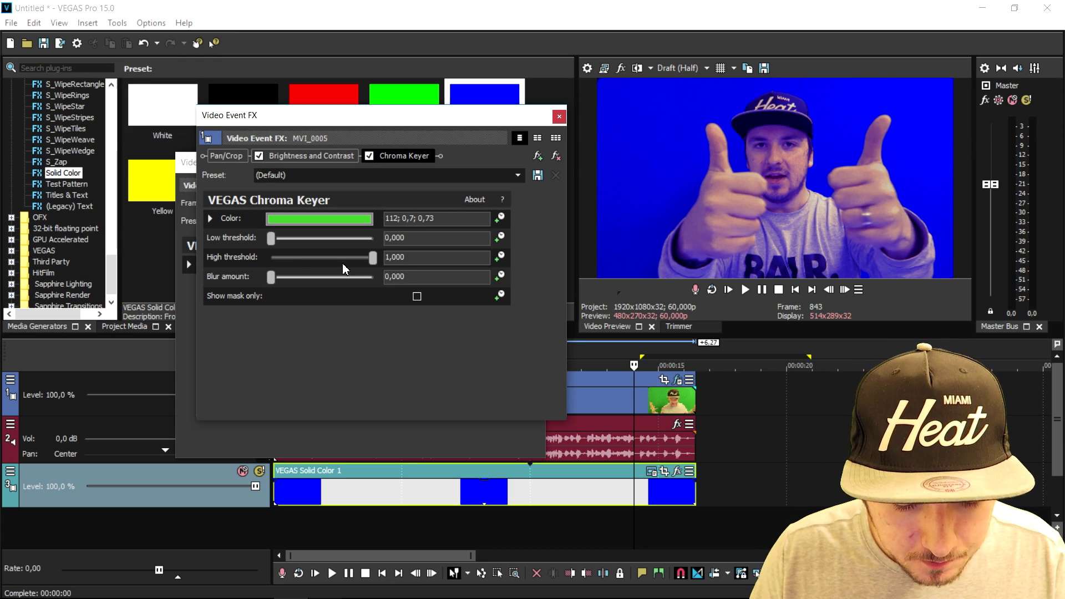
pyautogui.moveTo(372, 264); pyautogui.dragTo(309, 264)
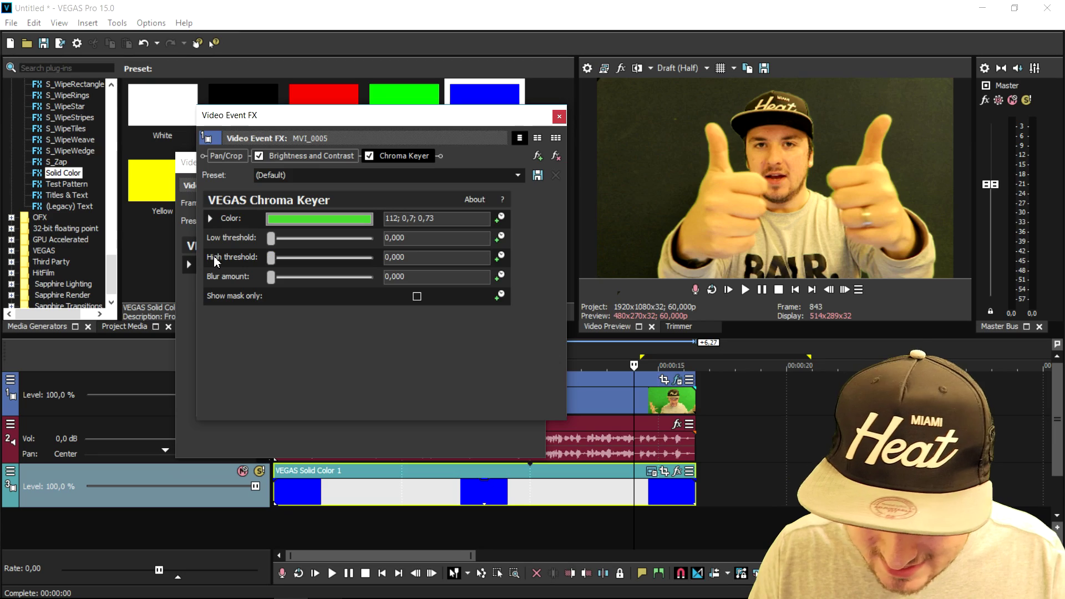
pyautogui.moveTo(270, 261); pyautogui.dragTo(333, 271)
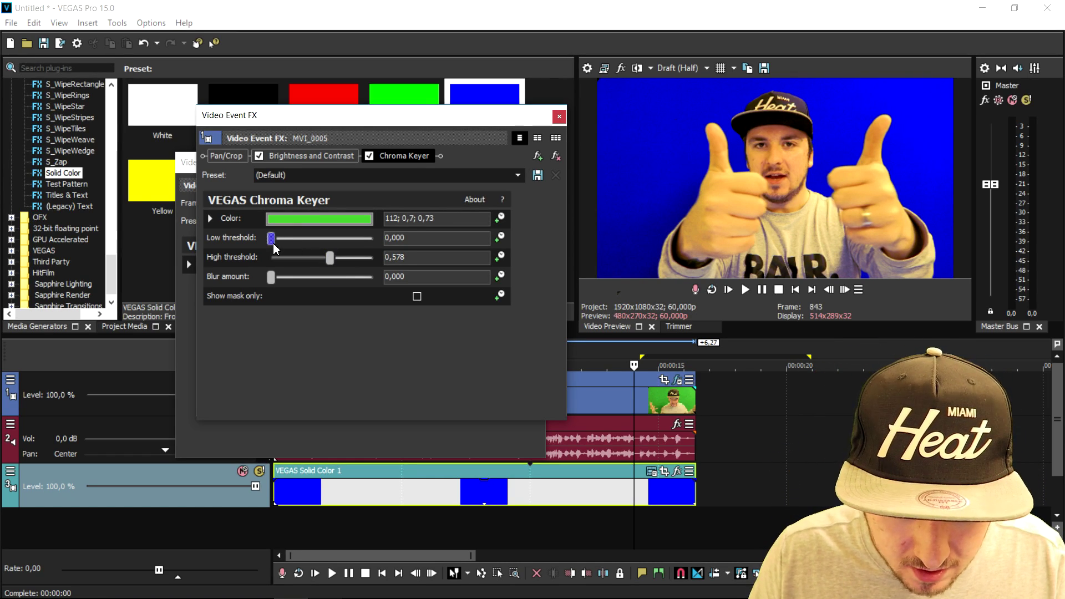
pyautogui.moveTo(289, 244); pyautogui.dragTo(312, 246)
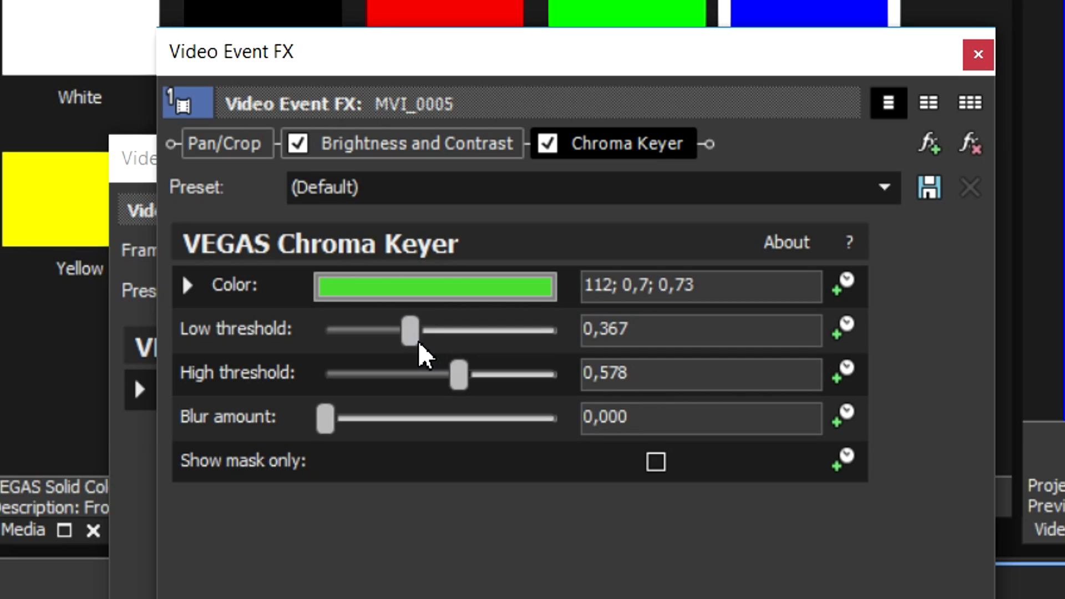
pyautogui.moveTo(419, 345); pyautogui.dragTo(371, 355)
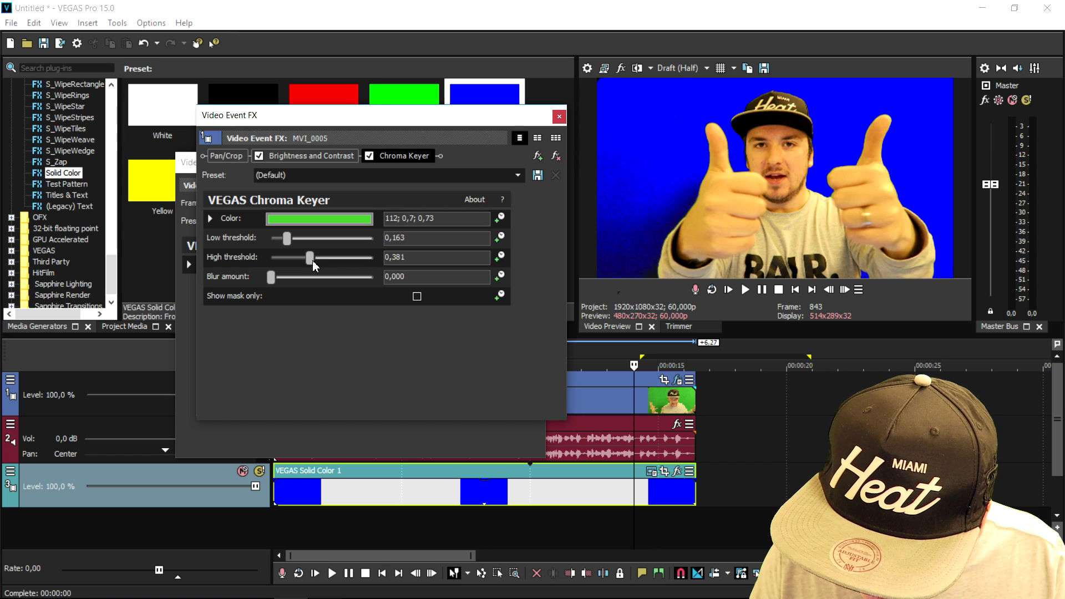
pyautogui.moveTo(312, 261); pyautogui.dragTo(321, 267)
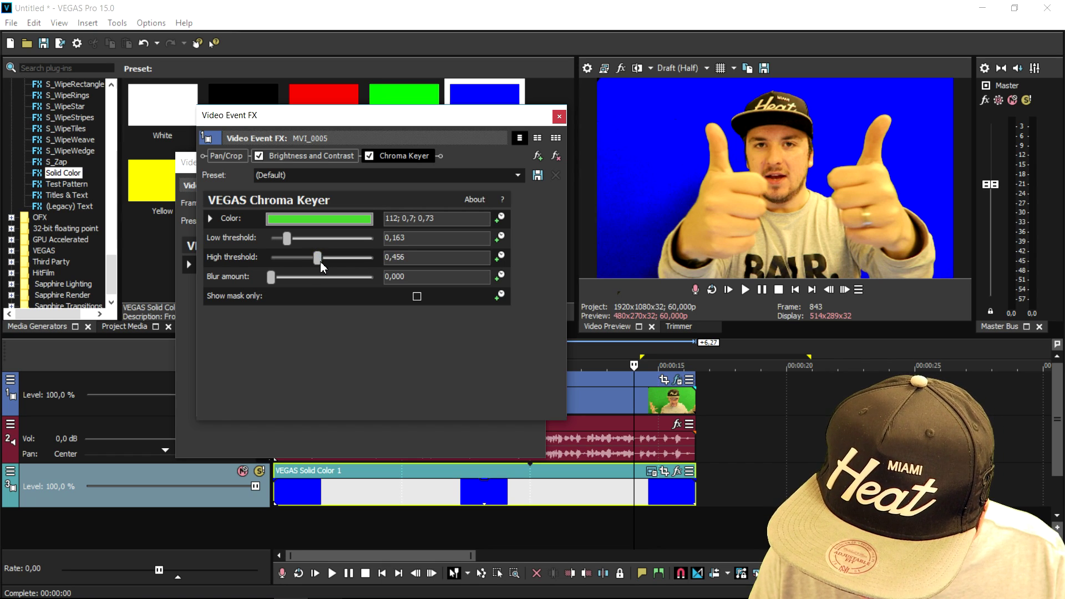
pyautogui.click(292, 244)
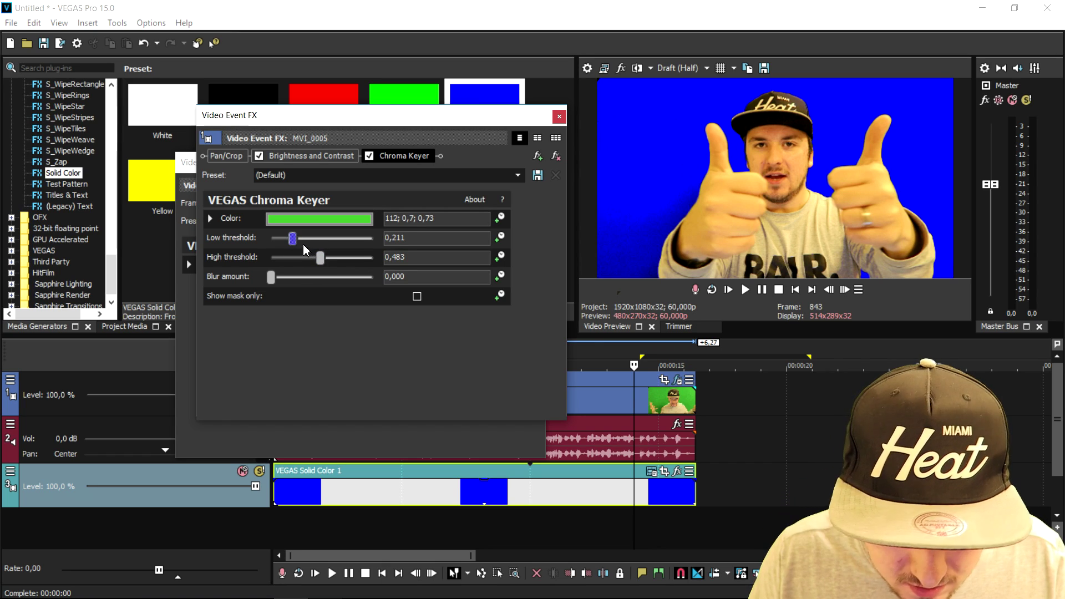
pyautogui.moveTo(293, 242); pyautogui.dragTo(303, 242)
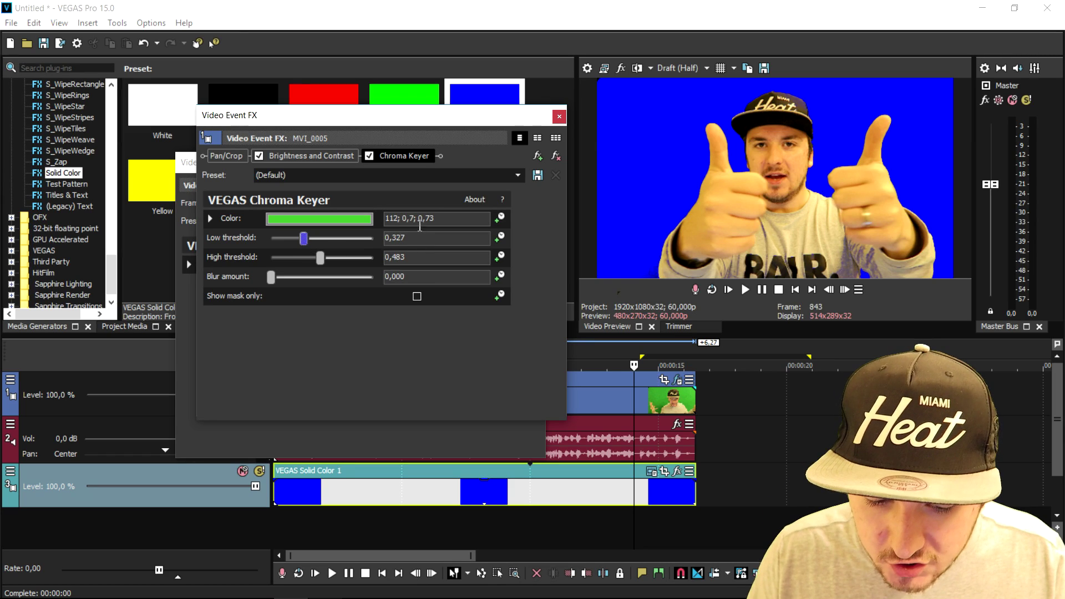
pyautogui.click(559, 117)
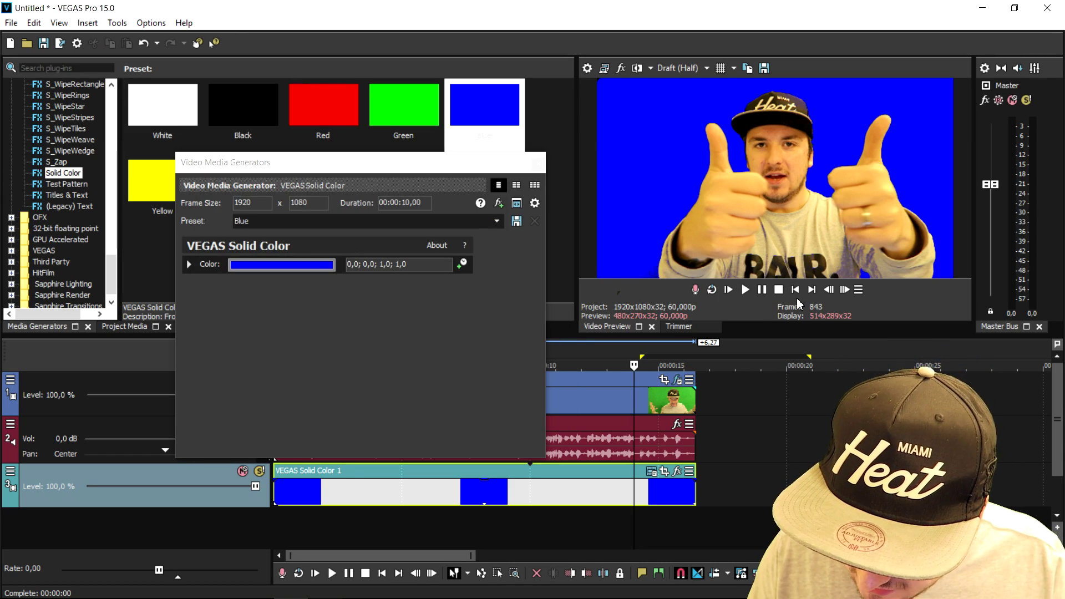
# Step: Return the playhead to the start of the project
pyautogui.click(797, 295)
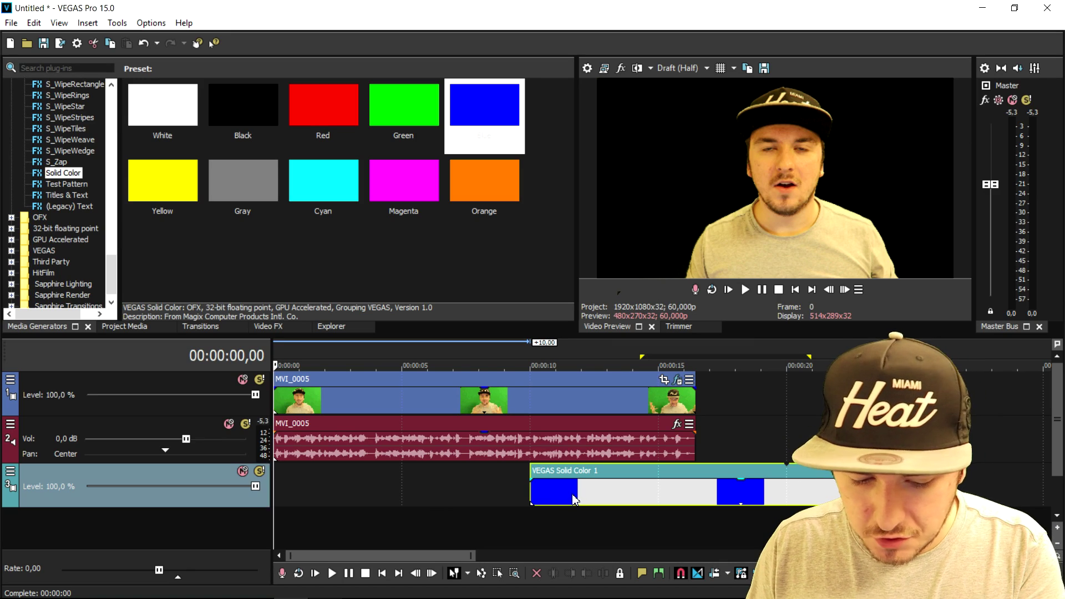
# Step: Delete the blue background, then put Red and finally Orange Solid Color on track 3
pyautogui.press('Delete')
pyautogui.moveTo(330, 115); pyautogui.dragTo(283, 485)
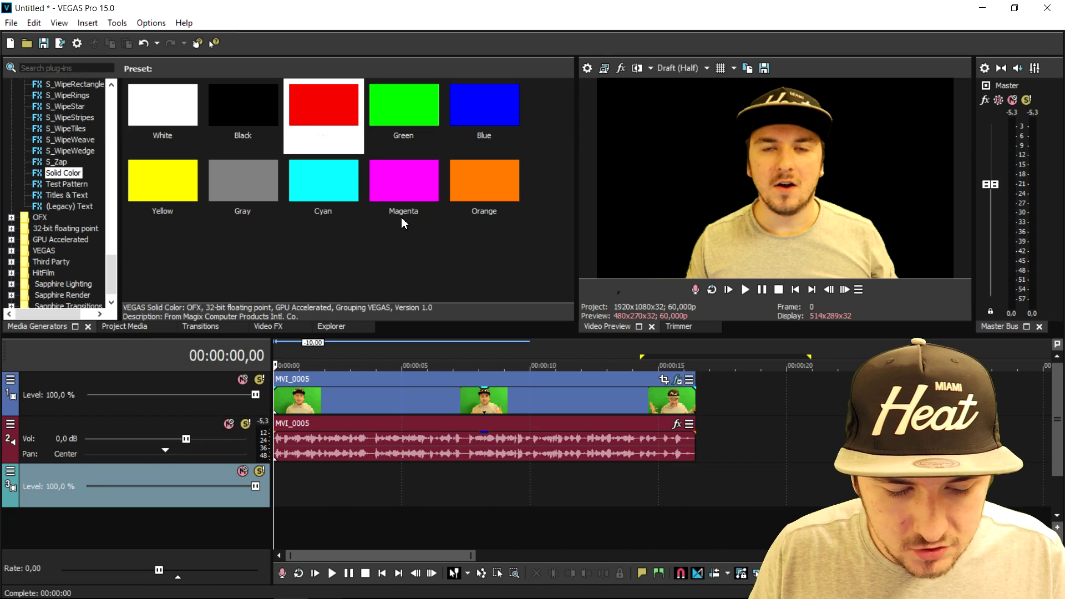
pyautogui.moveTo(484, 183); pyautogui.dragTo(284, 494)
pyautogui.moveTo(365, 462); pyautogui.dragTo(366, 478)
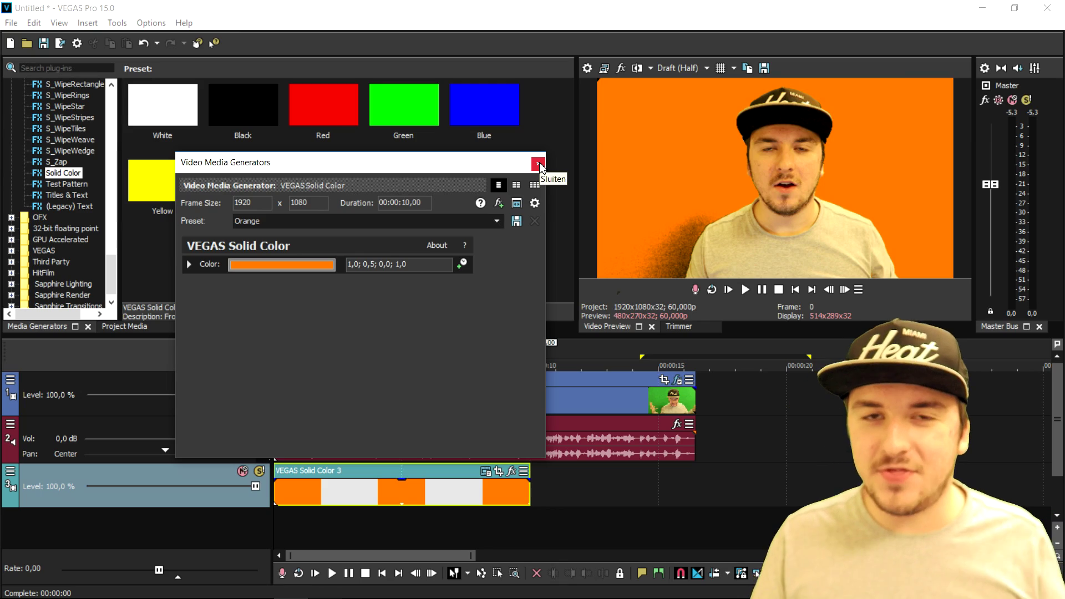
pyautogui.click(538, 164)
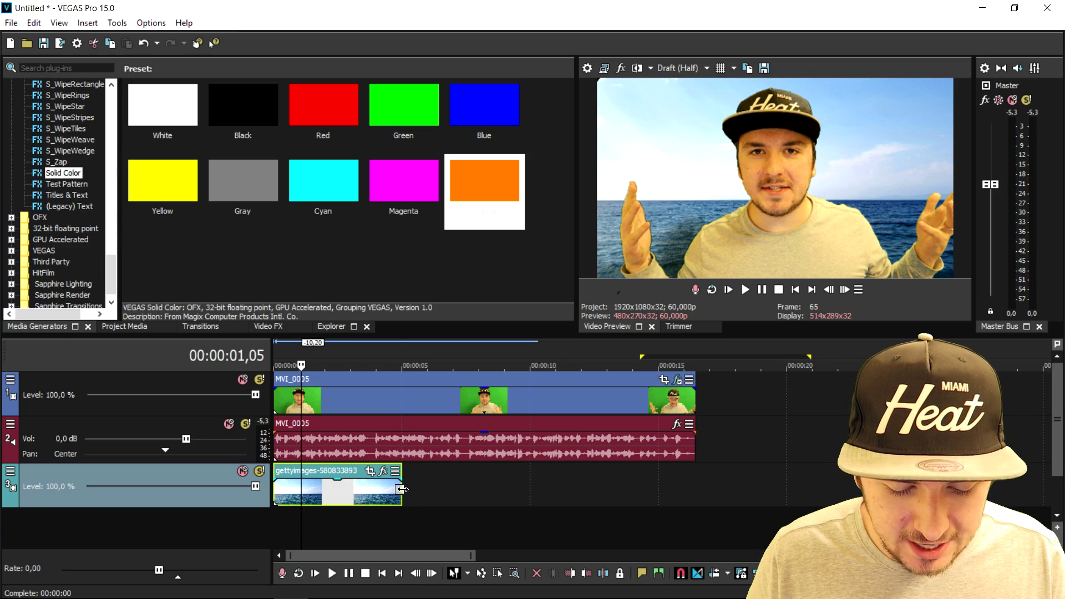
# Step: Stretch the gettyimages-580833893 ocean image on track 3 to the end of MVI_0005
pyautogui.moveTo(405, 491); pyautogui.dragTo(693, 497)
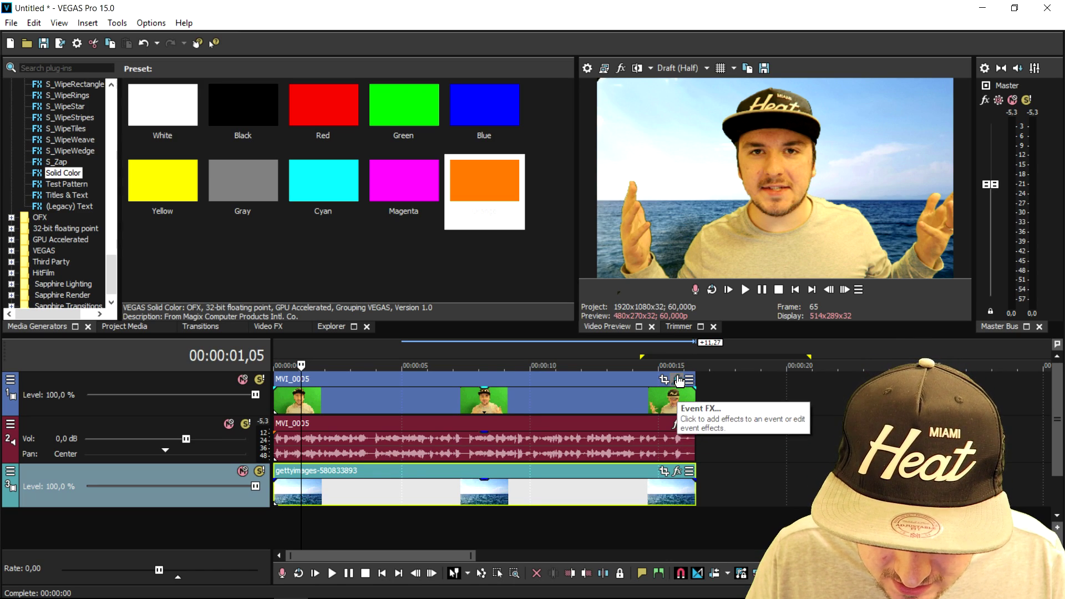
# Step: In MVI_0005's Event FX, set Chroma Keyer low threshold 0,333 and high threshold 0,490
pyautogui.click(678, 381)
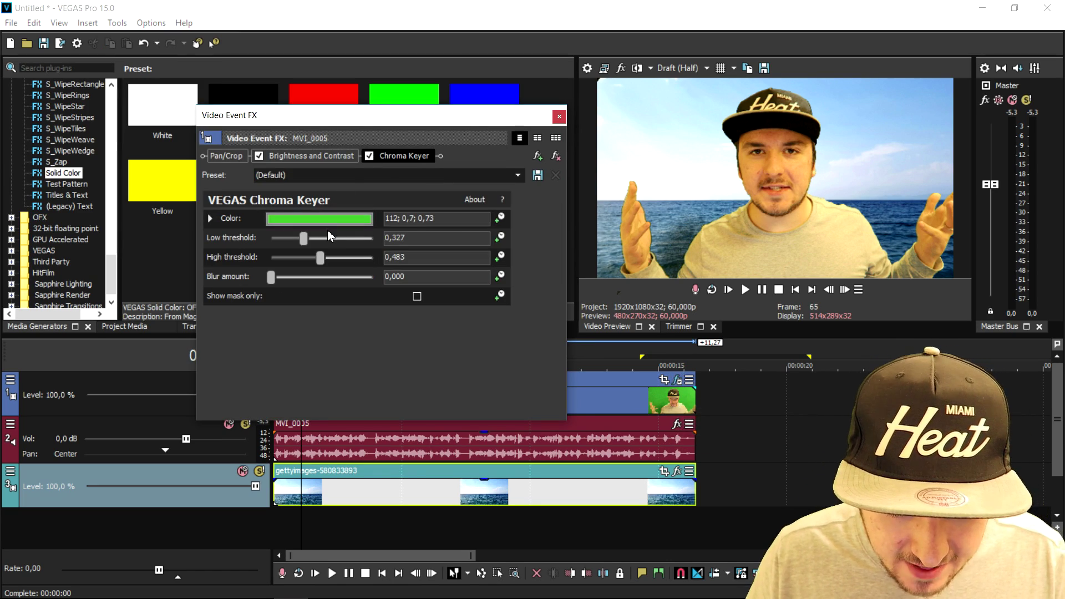
pyautogui.moveTo(307, 237); pyautogui.dragTo(301, 272)
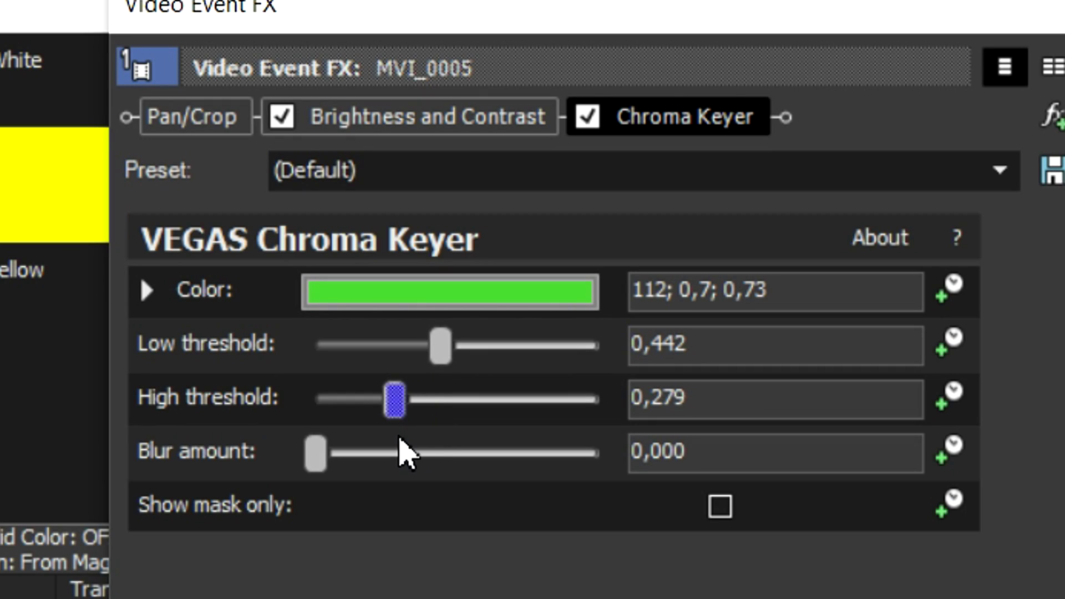
pyautogui.moveTo(399, 438); pyautogui.dragTo(406, 396)
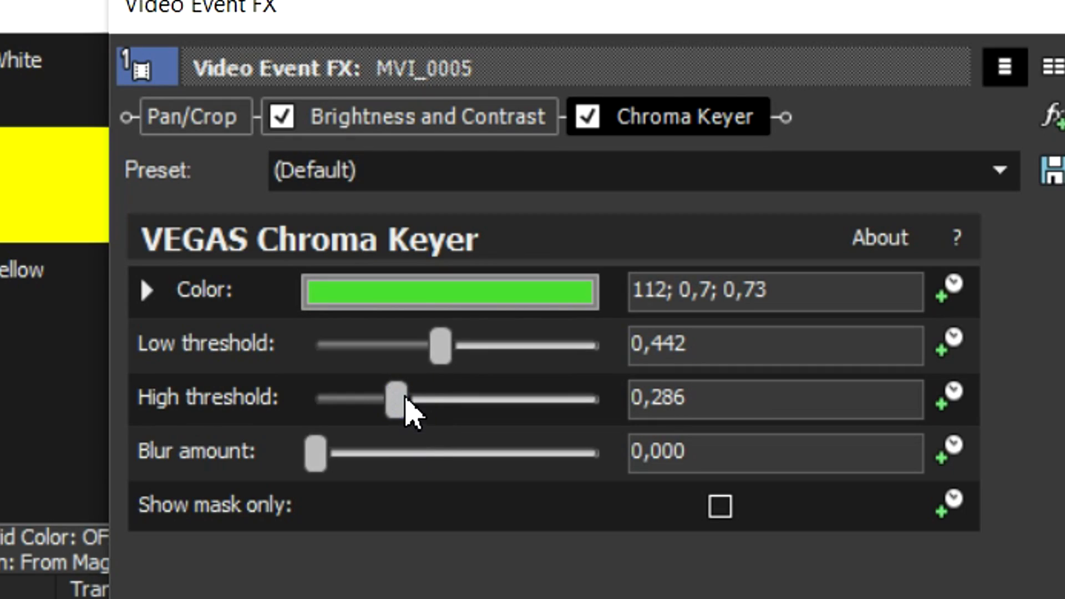
pyautogui.moveTo(445, 342)
pyautogui.mouseDown()
pyautogui.moveTo(428, 342)
pyautogui.moveTo(440, 352)
pyautogui.mouseUp()
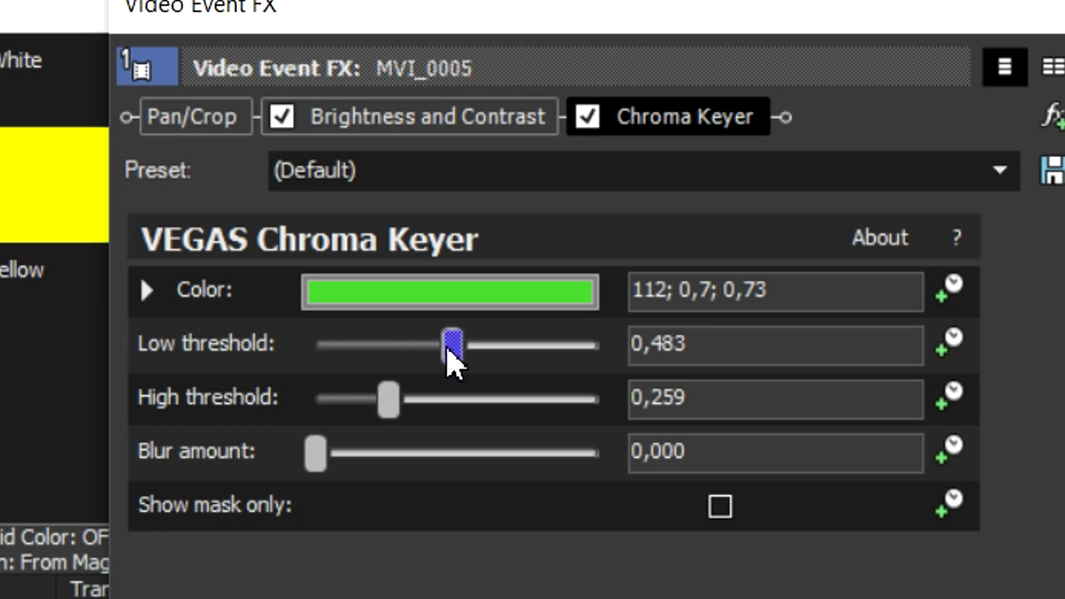
pyautogui.moveTo(452, 357); pyautogui.dragTo(411, 357)
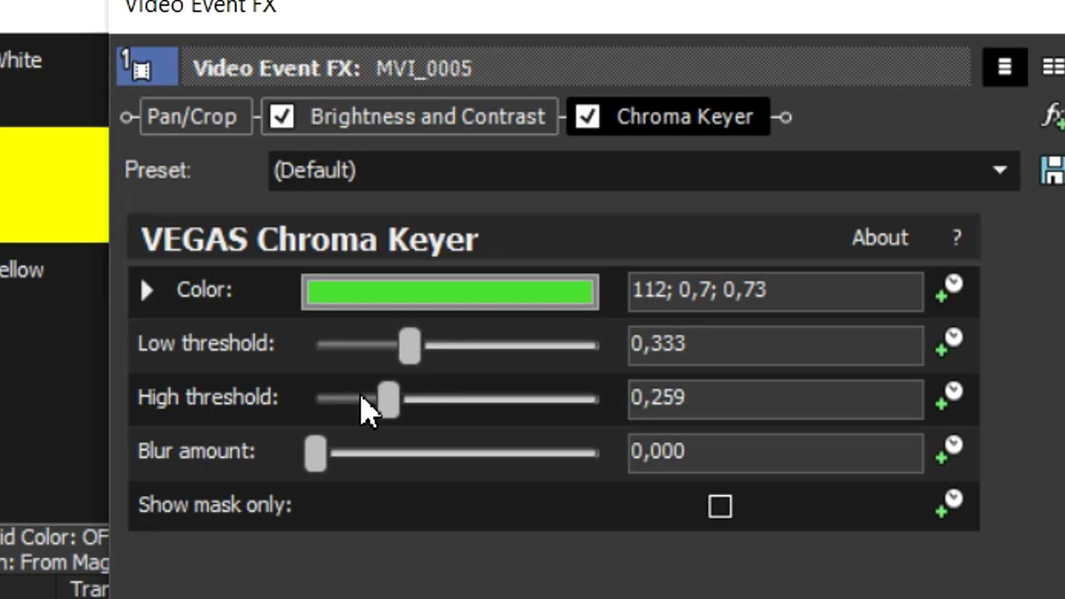
pyautogui.moveTo(383, 400); pyautogui.dragTo(451, 413)
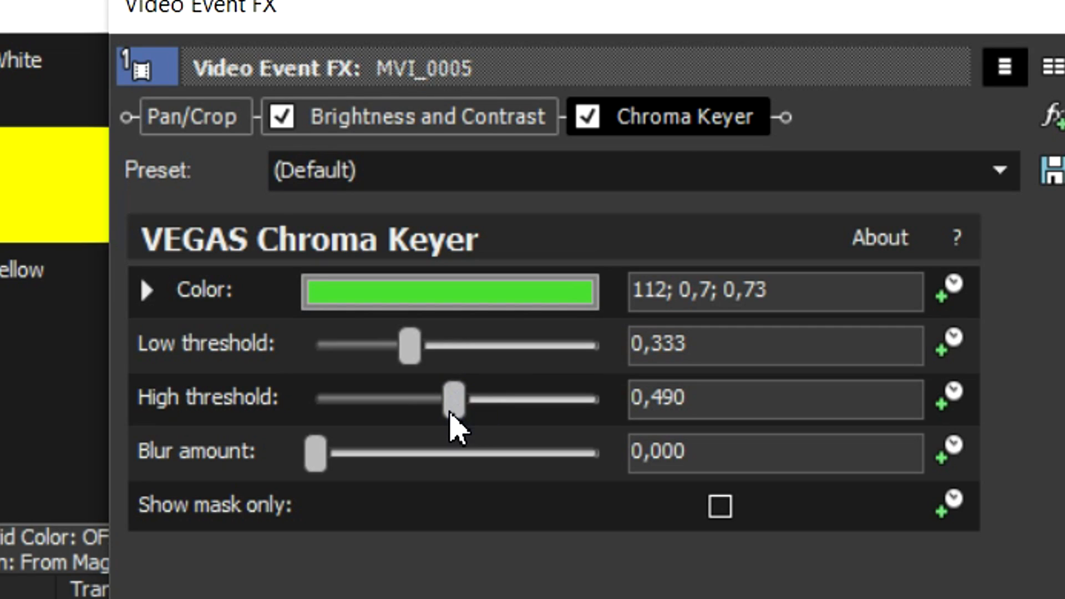